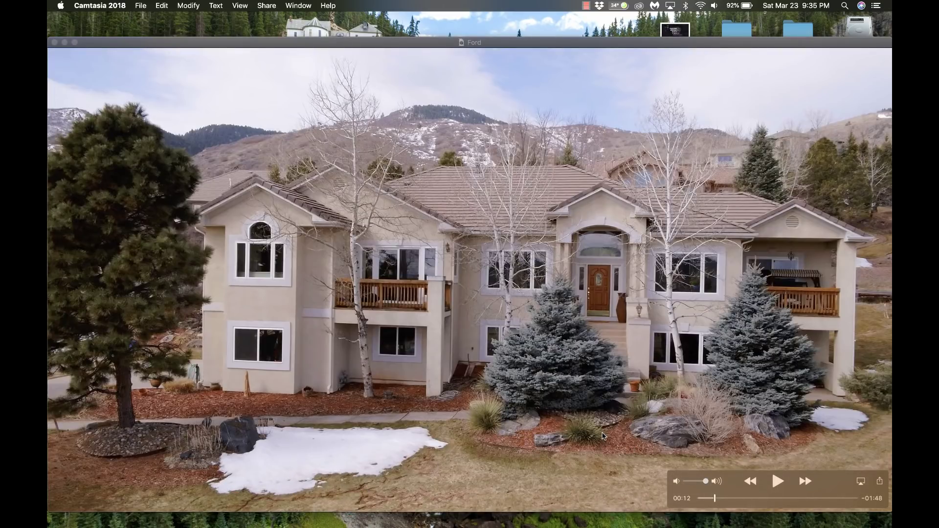
Resume playback of the Ford drone footage of the house in QuickTime Player
left_click(777, 481)
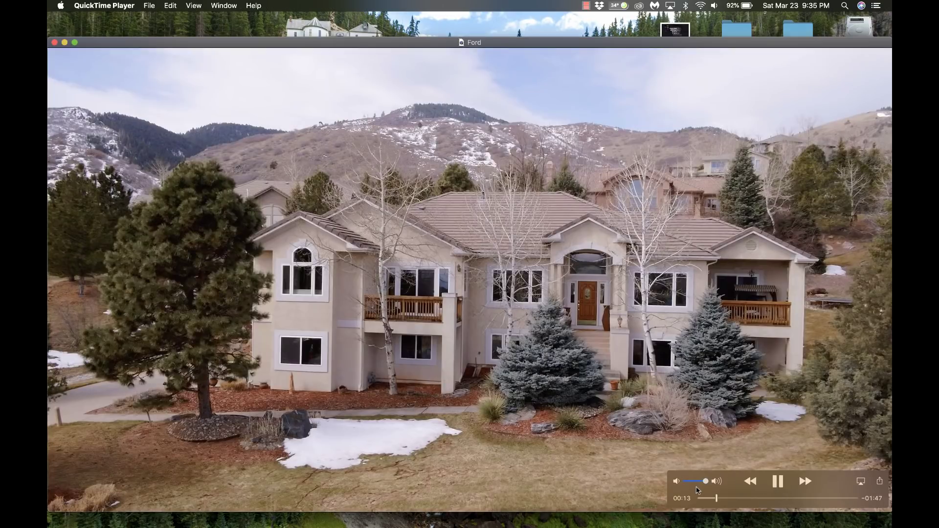
Lower the playback volume, pause the Ford footage at 00:34 and close its window
left_click_drag(698, 481, 688, 481)
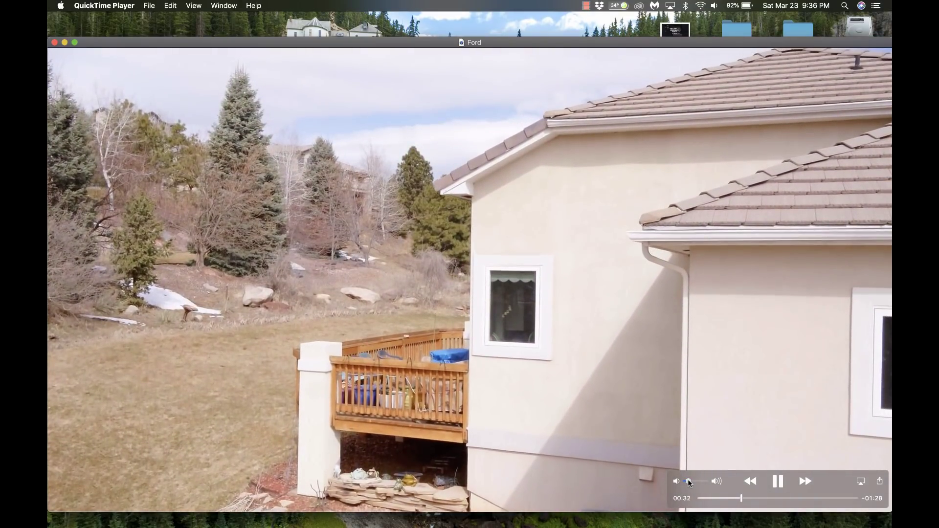
key("space")
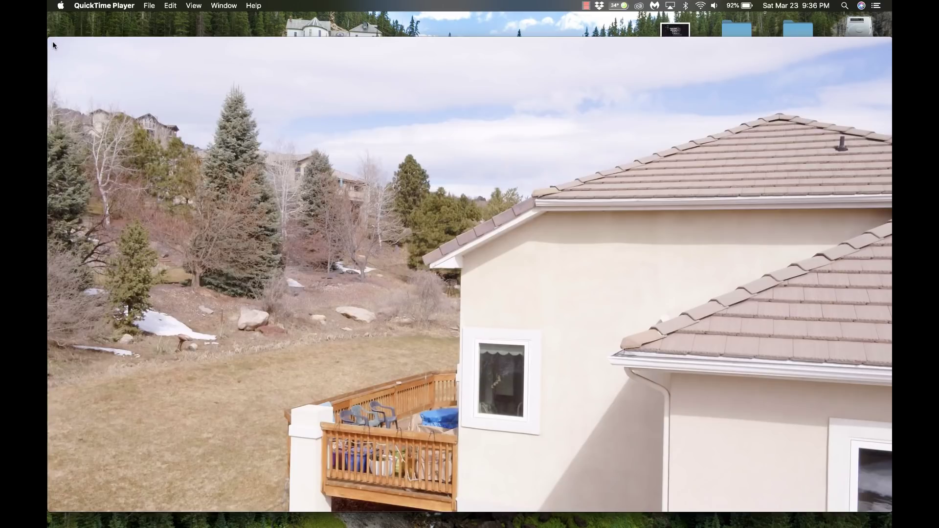
key("super+w")
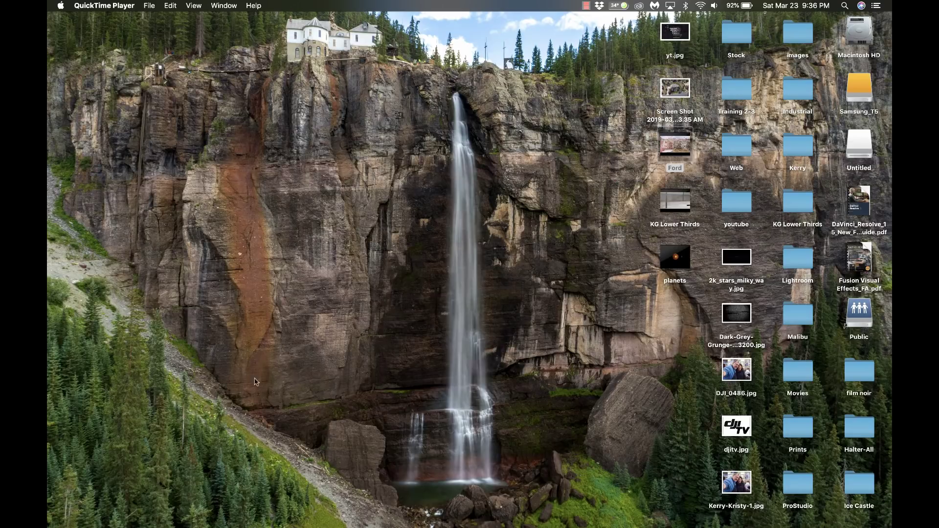
Browse the Chrome search results for 'free 4k light leaks', then quit Google Chrome
mouse_move(335, 521)
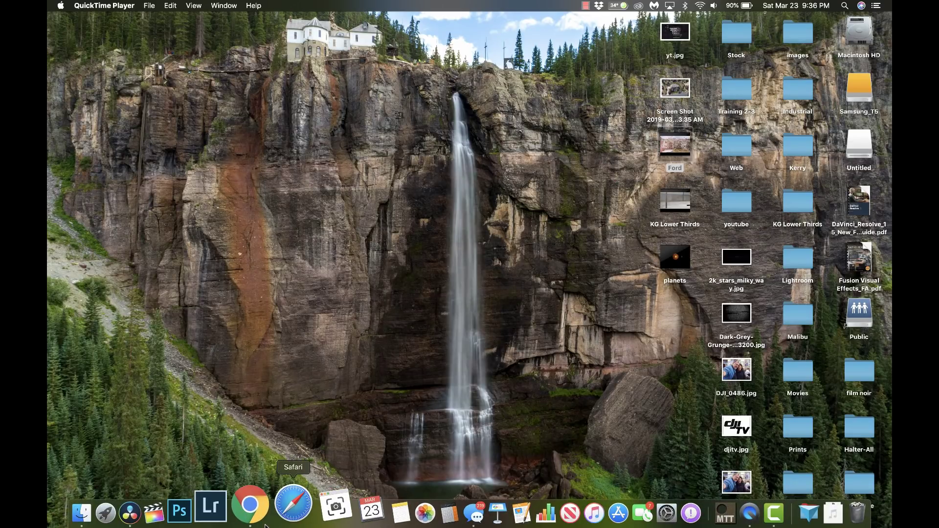
left_click(271, 509)
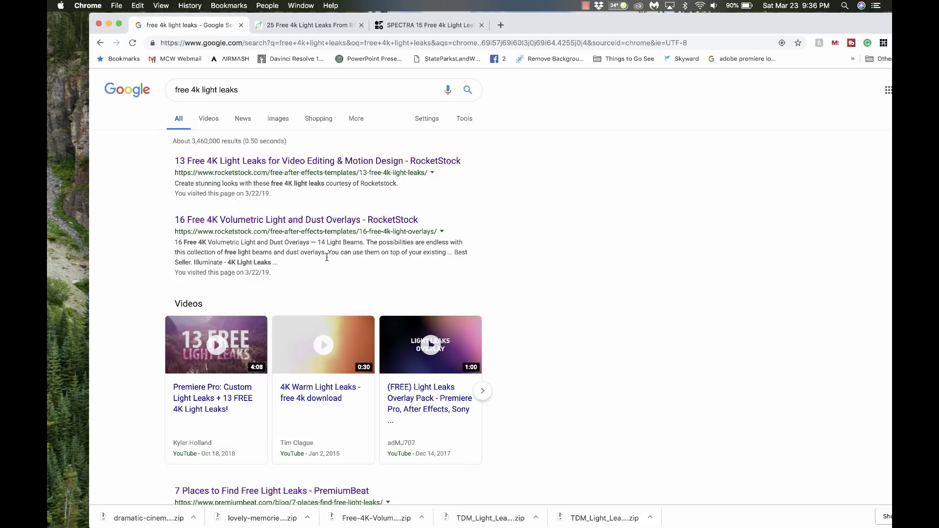
scroll(326, 257, "down", 5)
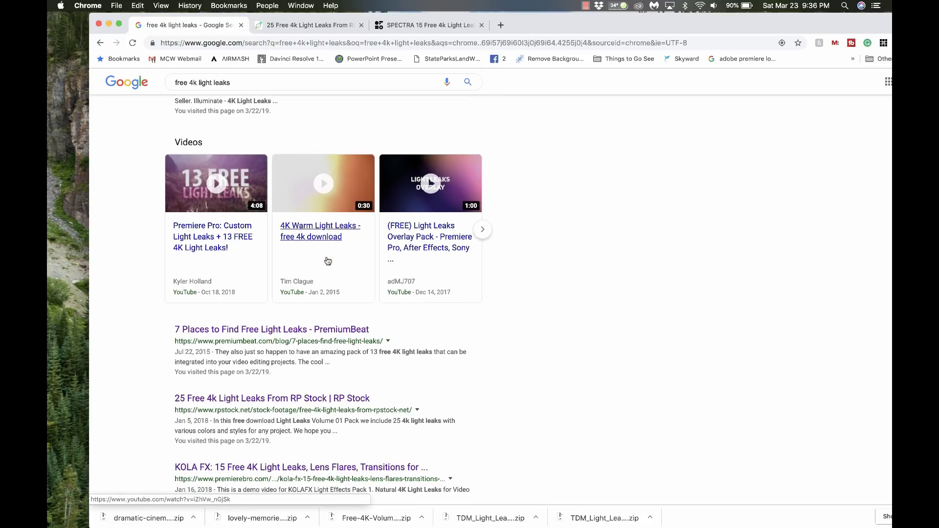
scroll(327, 261, "down", 2)
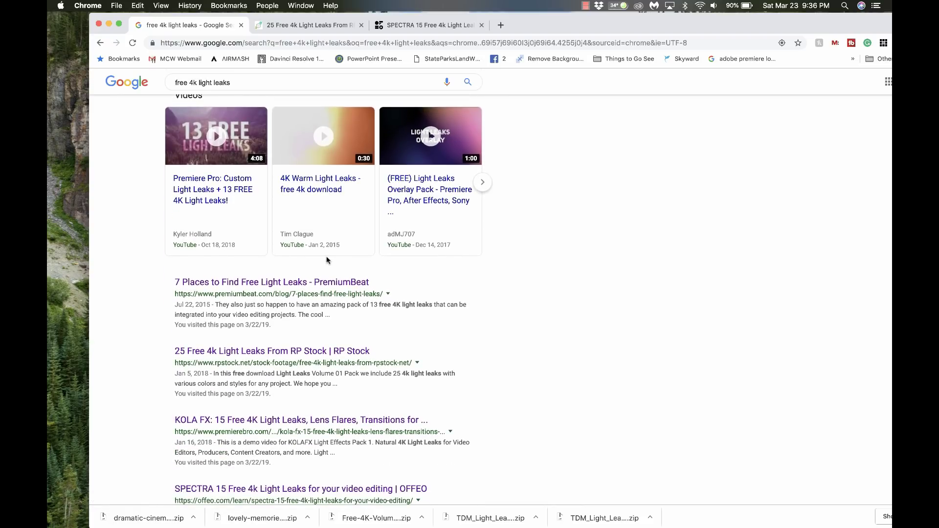
scroll(326, 258, "down", 4)
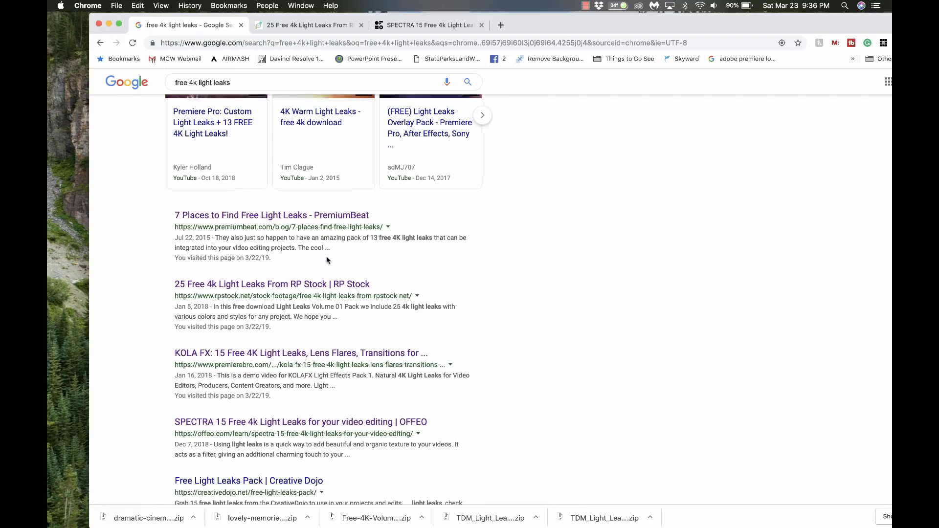
scroll(327, 259, "down", 1)
scroll(326, 257, "down", 5)
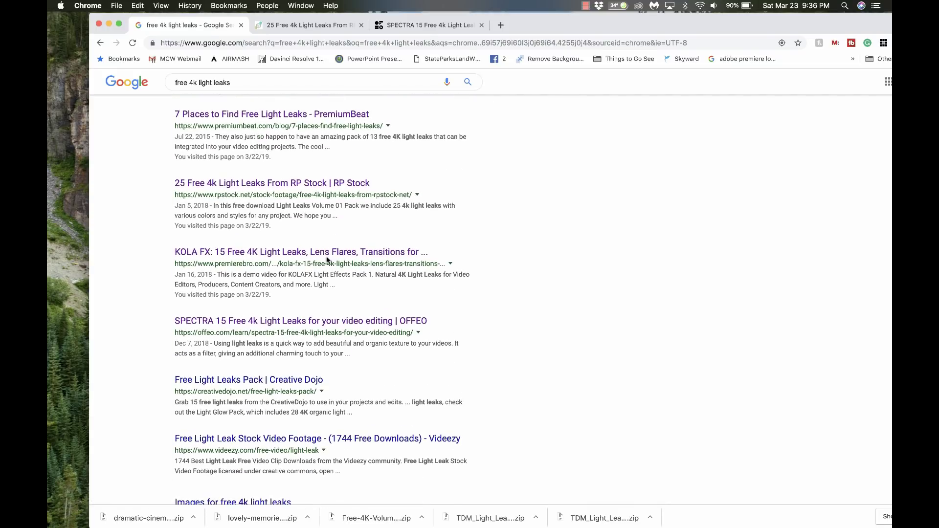
scroll(326, 257, "down", 1)
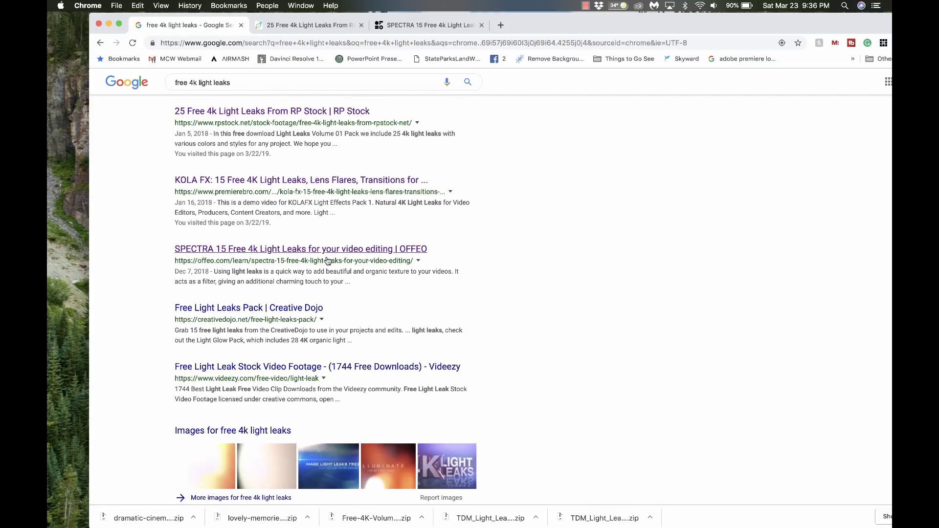
scroll(327, 260, "down", 2)
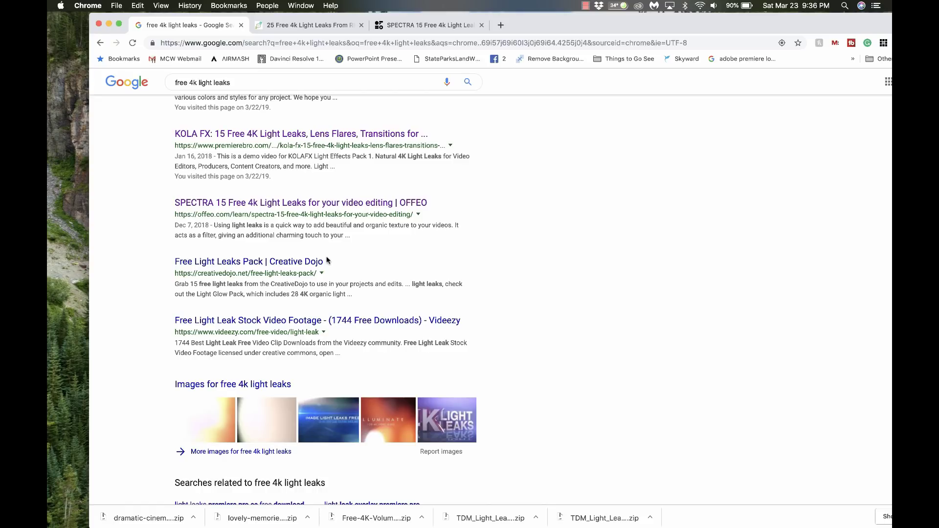
left_click(93, 5)
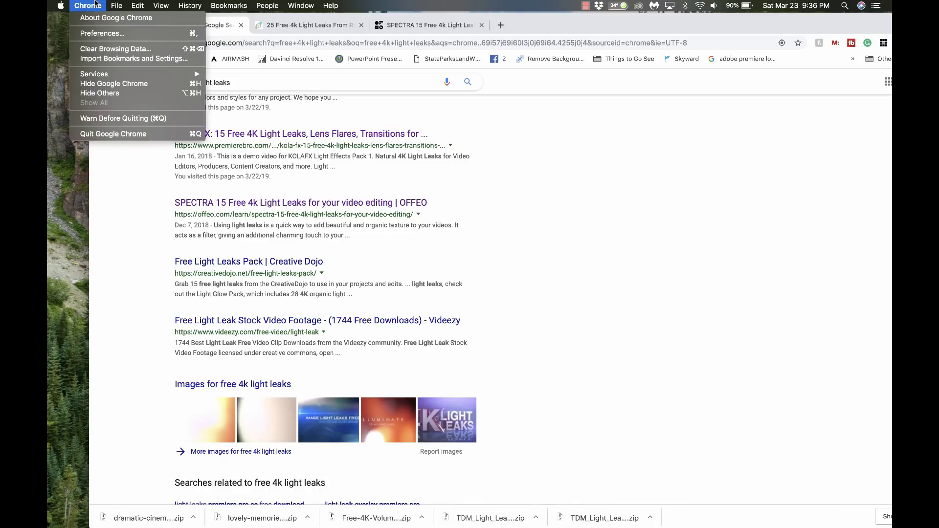
left_click(118, 132)
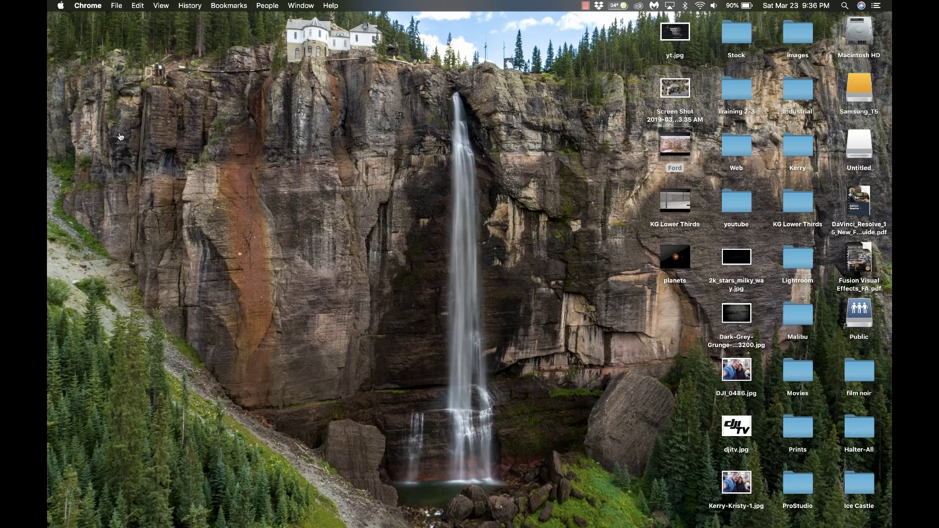
Switch to the 6319 willow springs edit in DaVinci Resolve, select the first clip and save
key("super+Tab")
key("super+Tab")
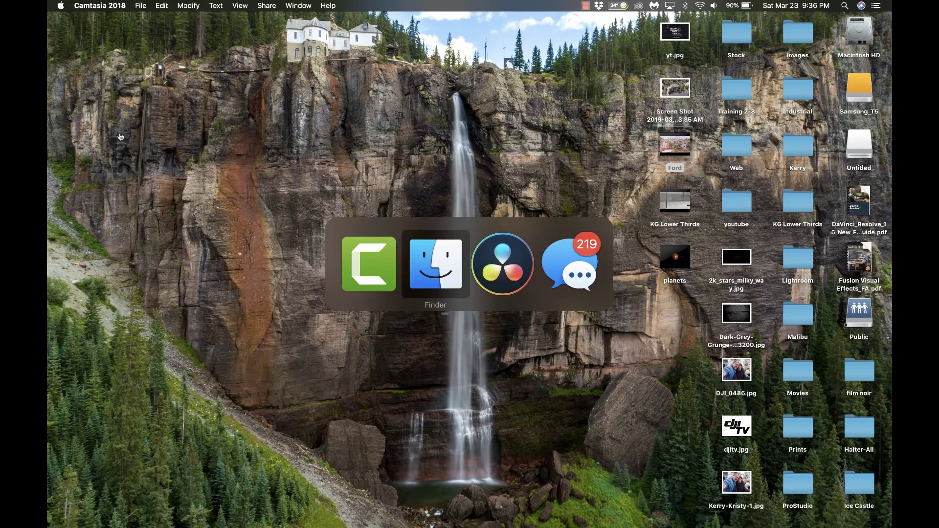
key("super+Tab")
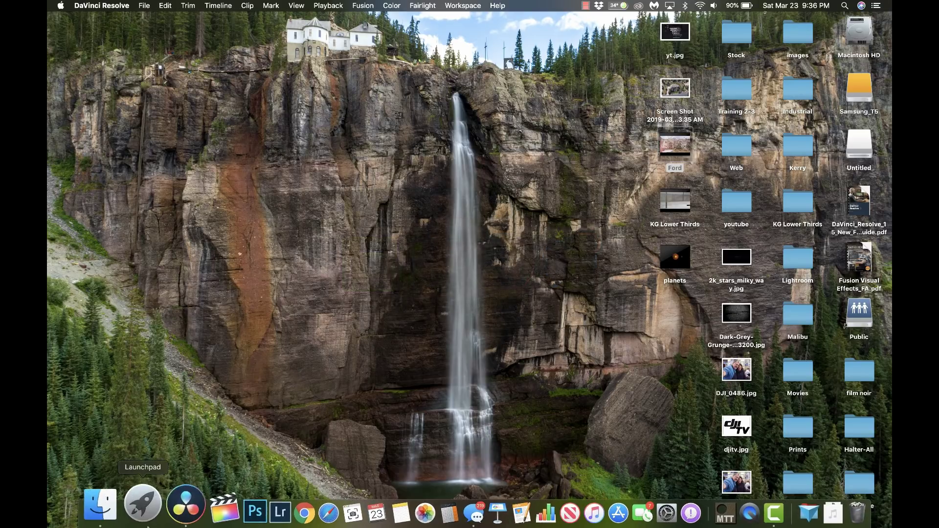
left_click(164, 504)
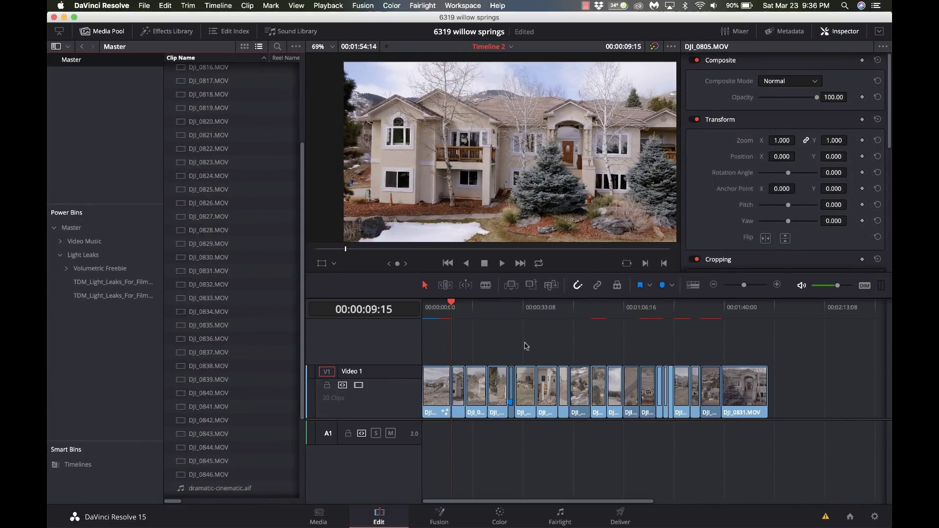
left_click(440, 318)
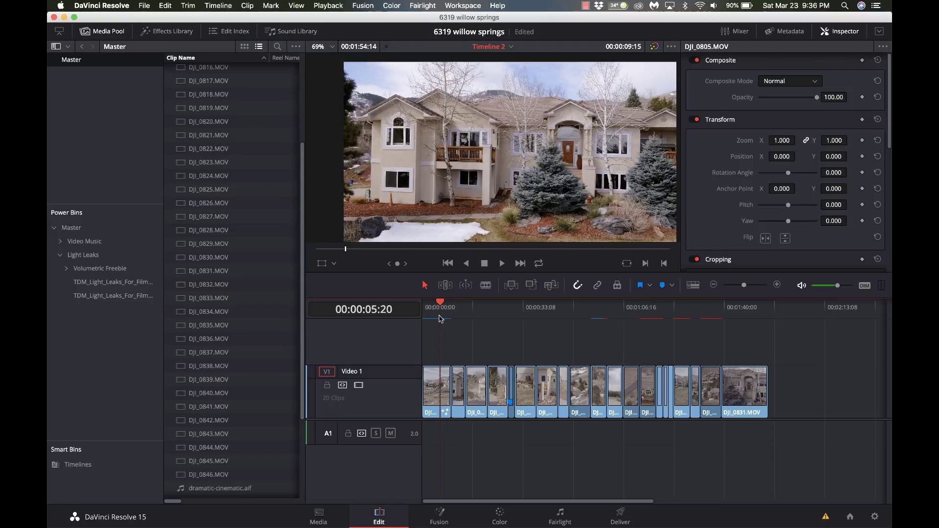
left_click(437, 384)
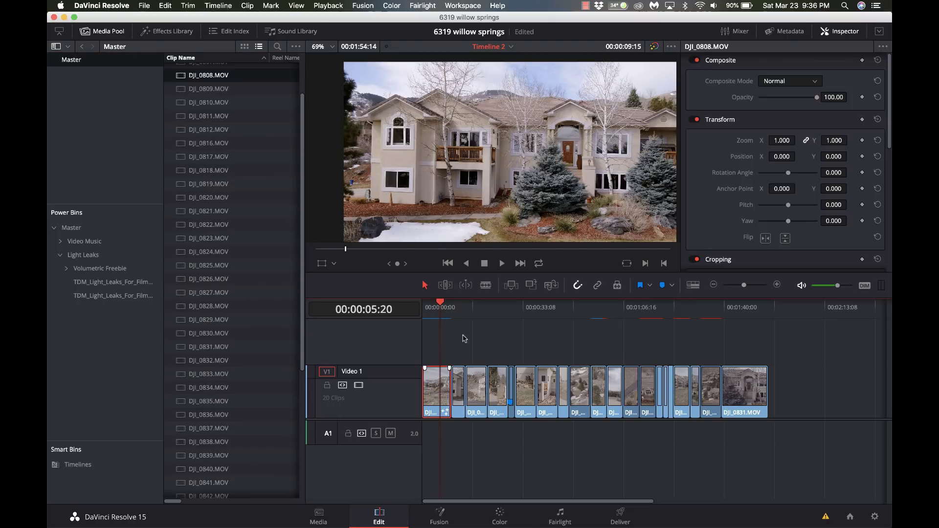
key("super+s")
Play the timeline from the next cut to 00:00:22:19 and show the TDM_Light_Leaks bin
key("Down")
key("Down")
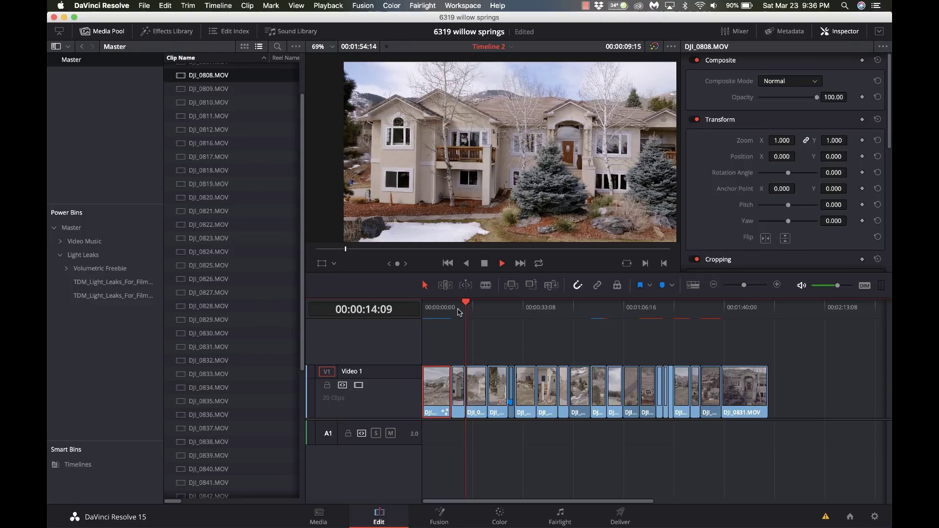
key("space")
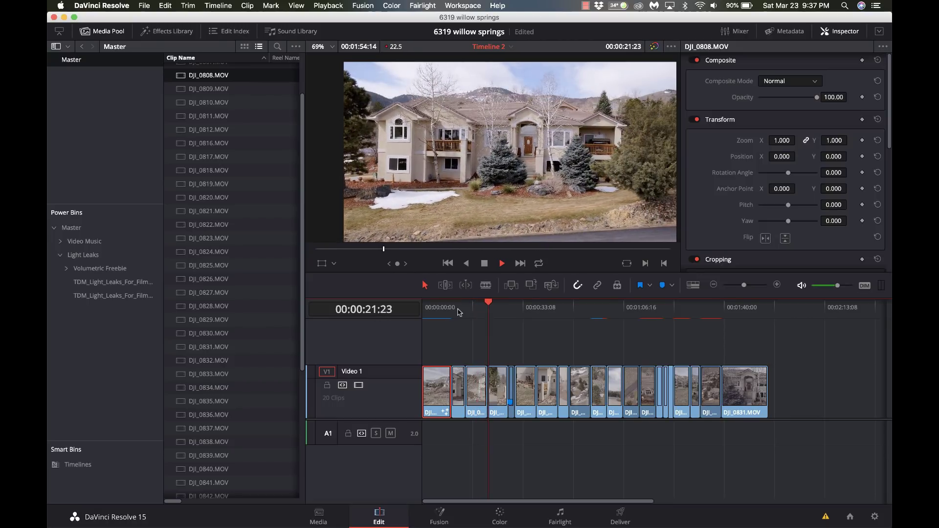
key("space")
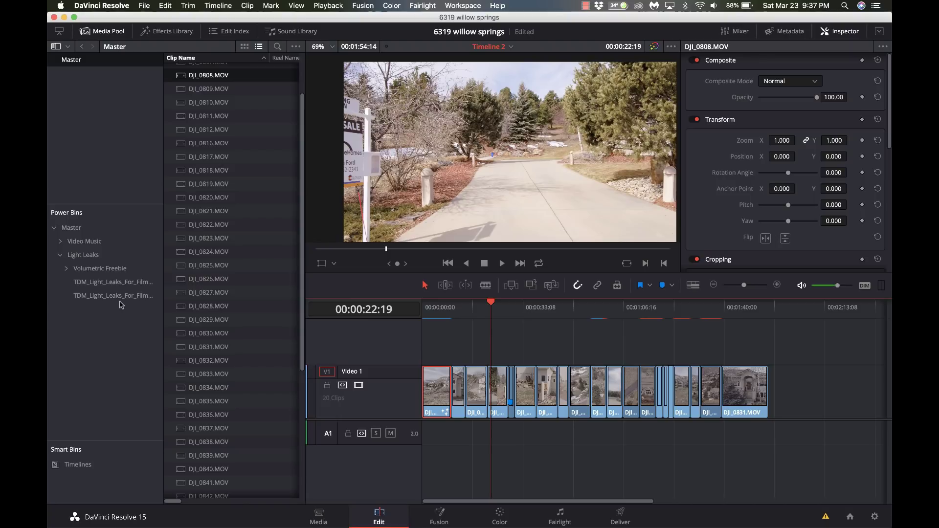
left_click(113, 282)
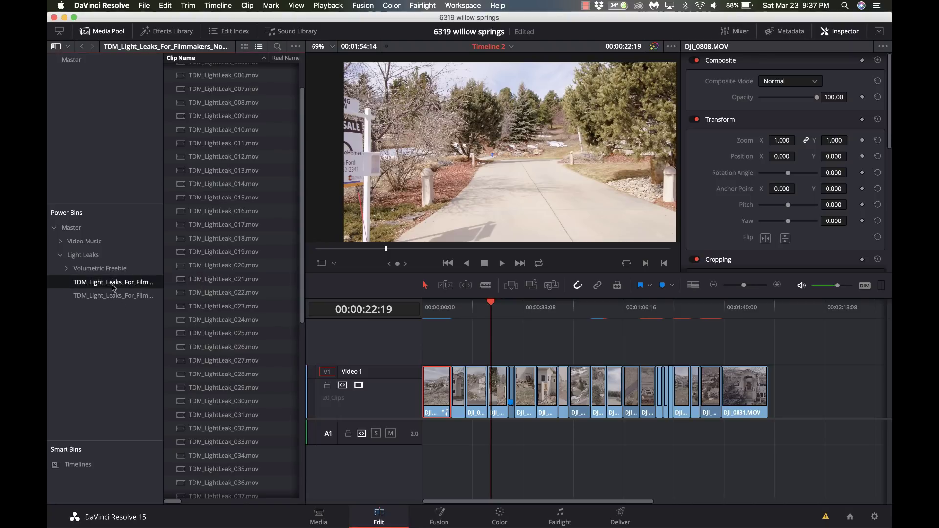
Preview light leaks TDM_LightLeak_011, 015 and 020 in the source viewer
double_click(246, 142)
key("space")
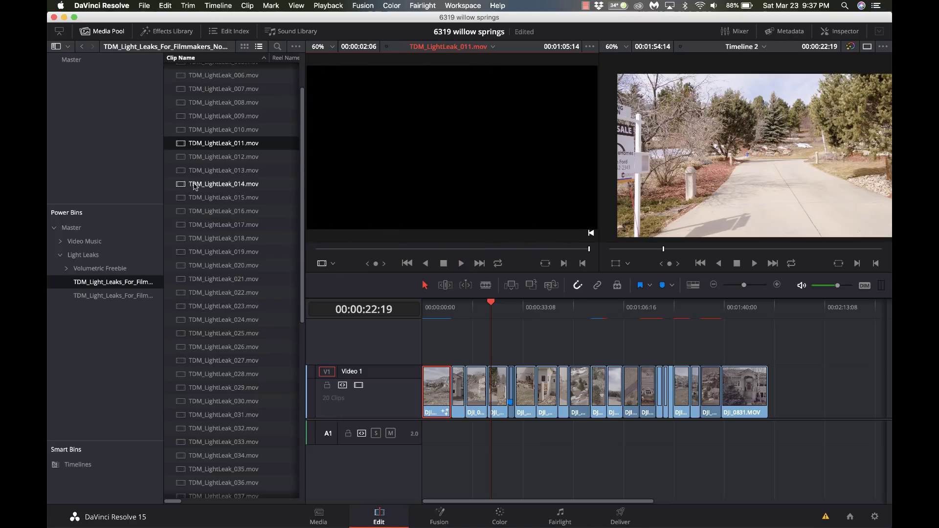
double_click(198, 197)
key("space")
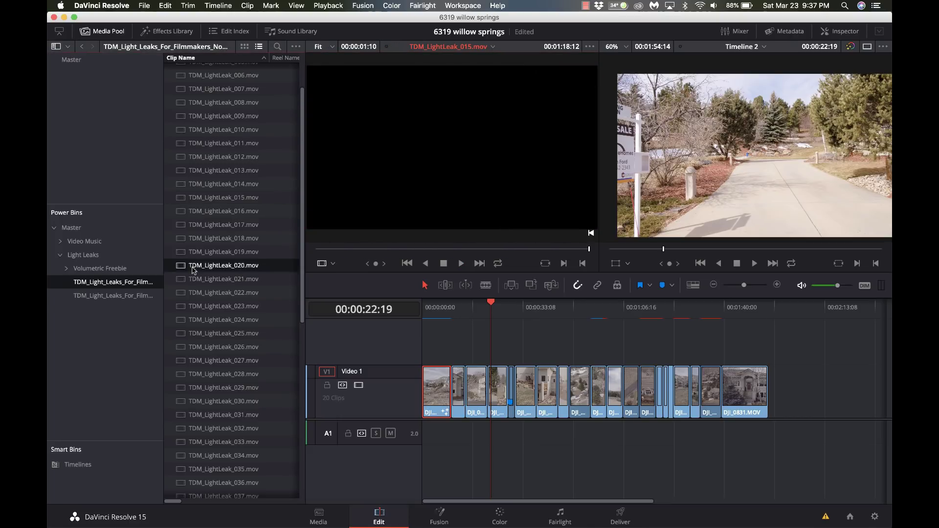
double_click(192, 267)
key("space")
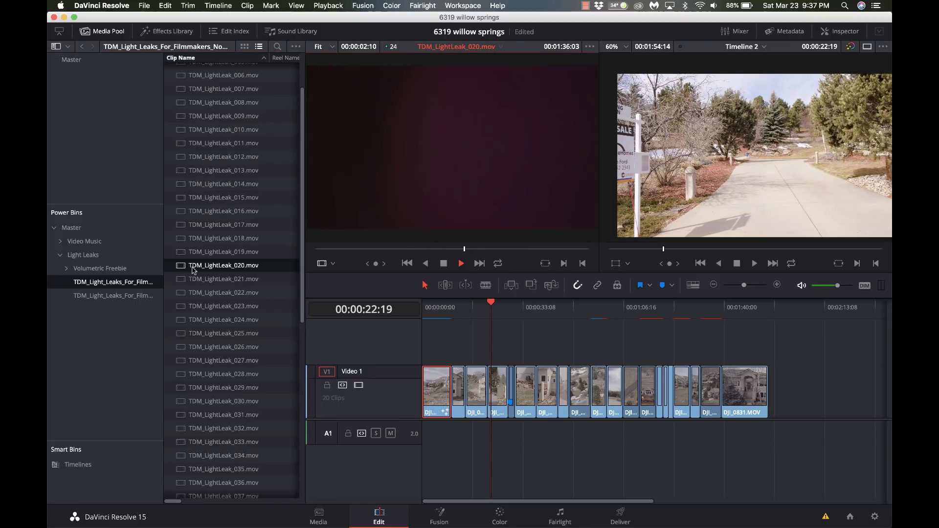
Preview TDM_LightLeak_030 and 036, pick TDM_LightLeak_035.mov, and select the second Video 1 clip
double_click(190, 400)
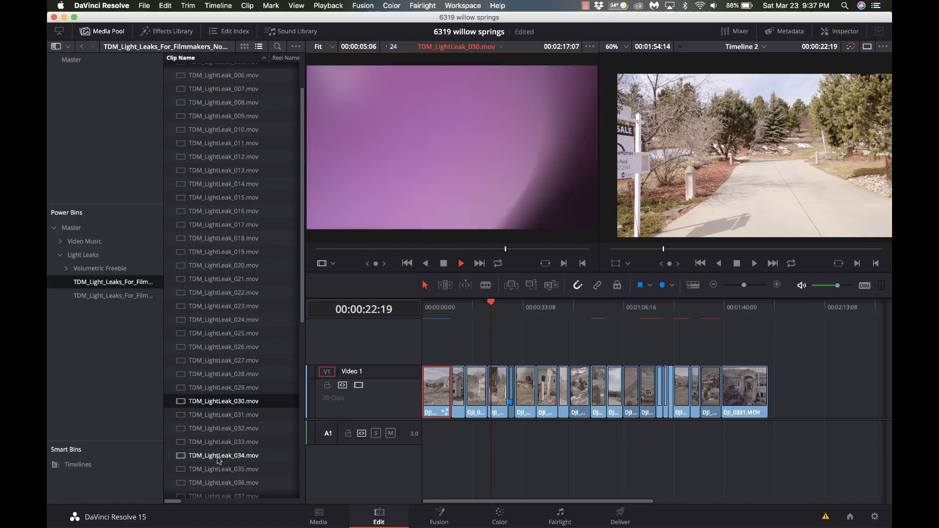
double_click(223, 478)
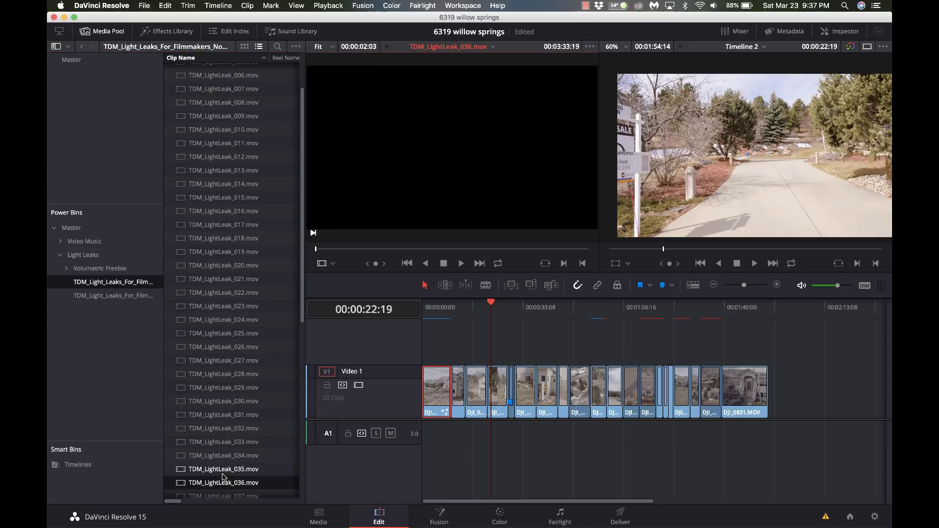
left_click(226, 468)
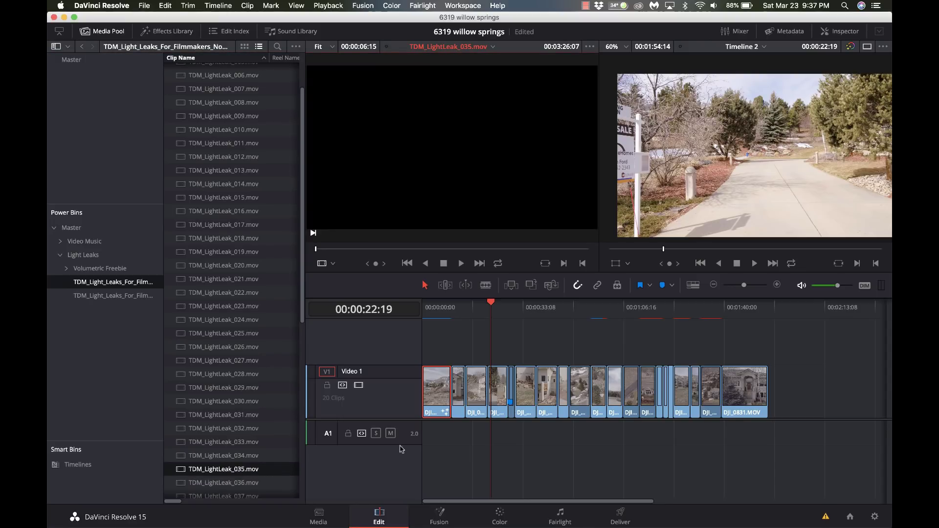
left_click(459, 391)
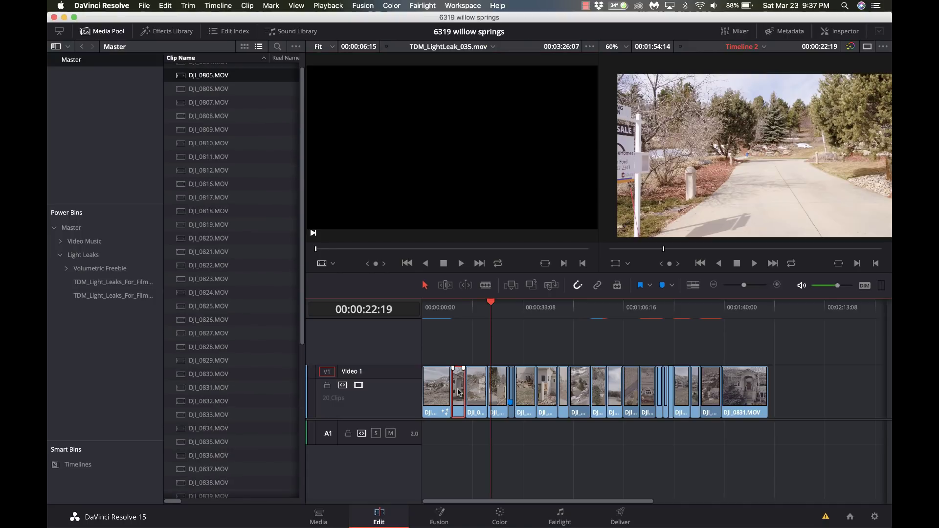
Select the first Video 1 clip, load DJI_0817.MOV in the source viewer, and reopen TDM_Light_Leaks
left_click(435, 394)
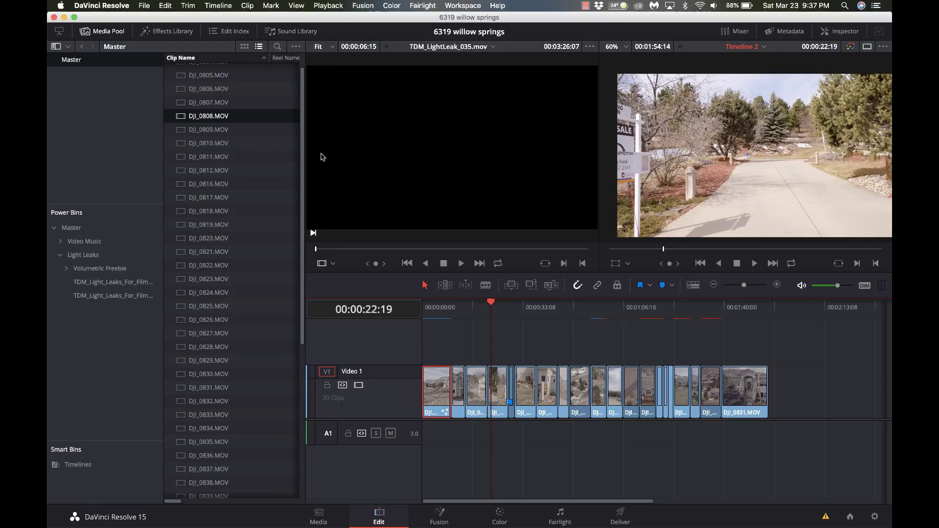
left_click(201, 199)
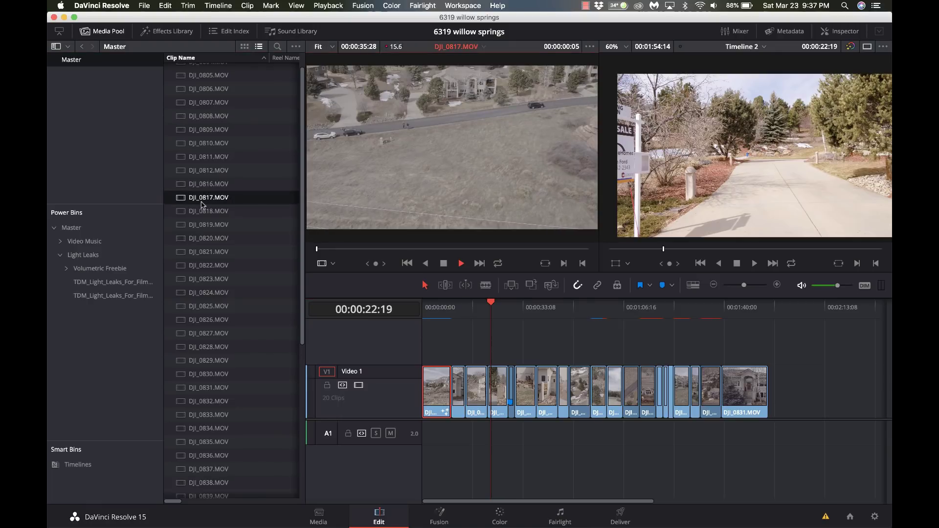
left_click(94, 282)
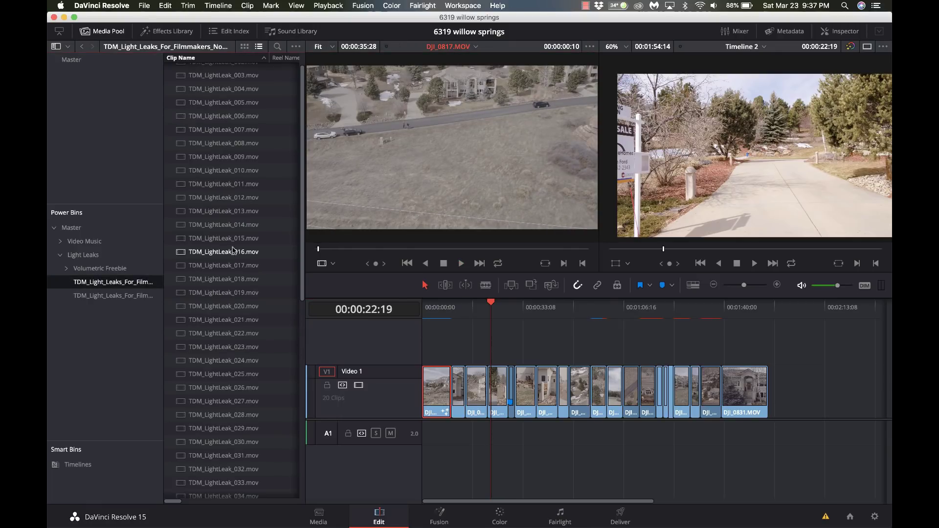
Preview TDM_LightLeak_016.mov and drop it onto a new Video 2 track above Video 1
left_click(232, 251)
key("space")
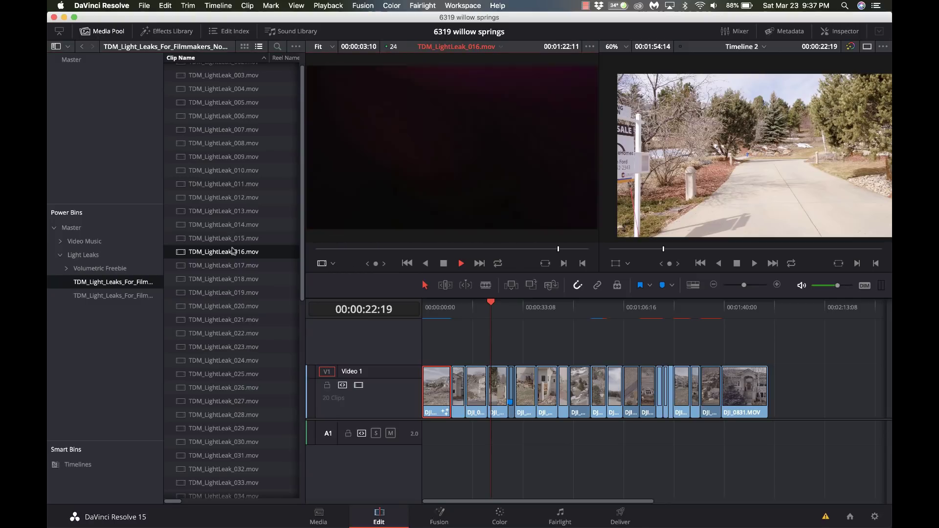
left_click_drag(233, 251, 446, 350)
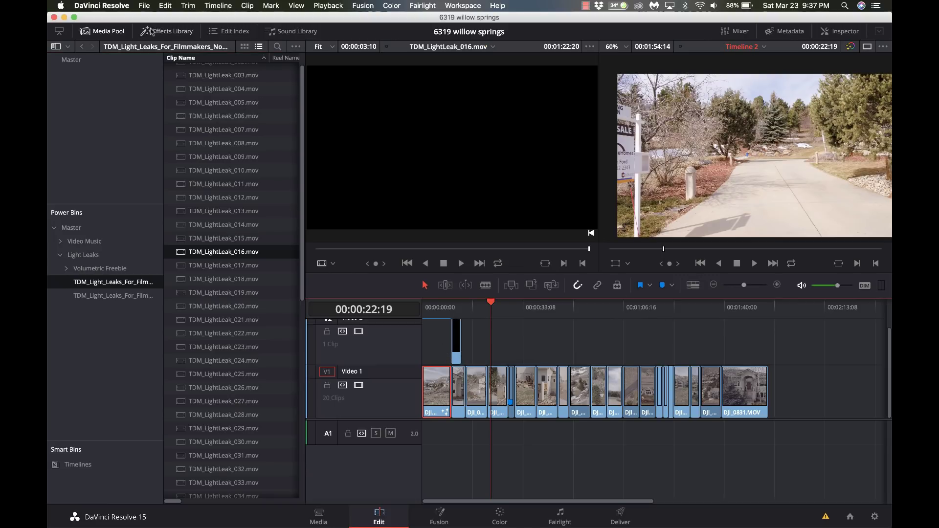
Hide the Media Pool, zoom the timeline in three steps, and slide the V2 light leak earlier over the cut
left_click(97, 31)
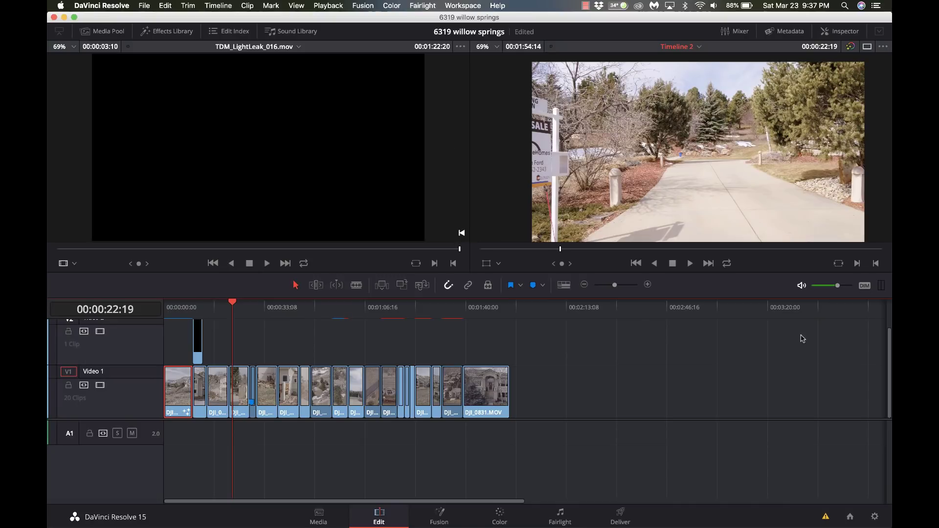
left_click(648, 284)
left_click(648, 284)
left_click(648, 285)
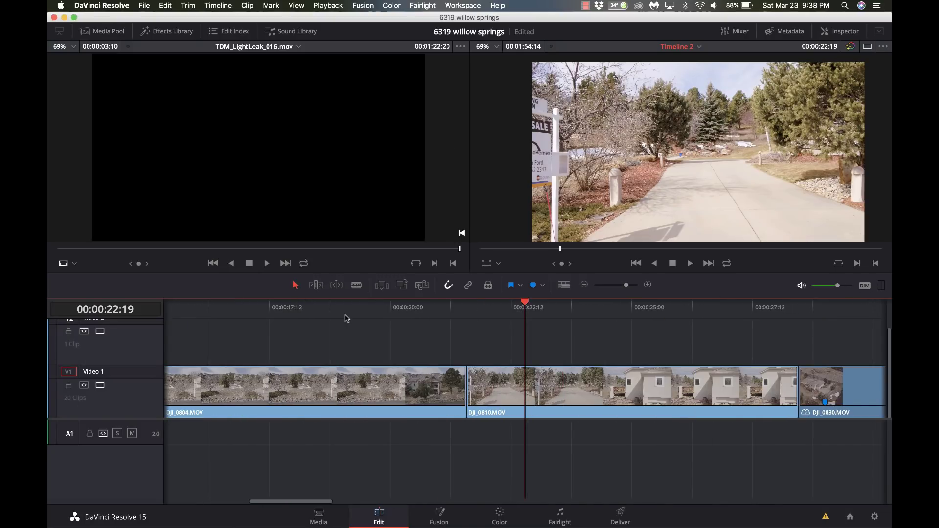
scroll(359, 357, "left", 6)
scroll(359, 355, "left", 8)
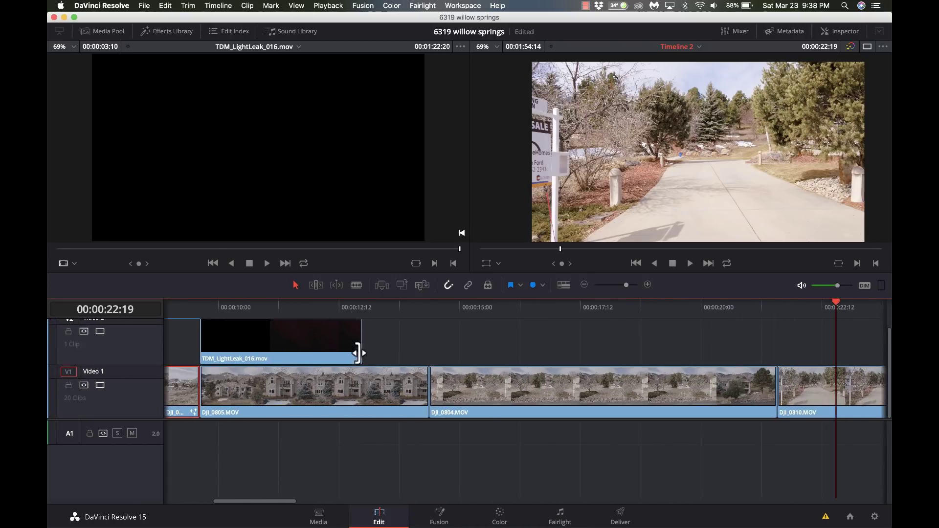
left_click_drag(485, 345, 415, 343)
left_click_drag(399, 342, 405, 342)
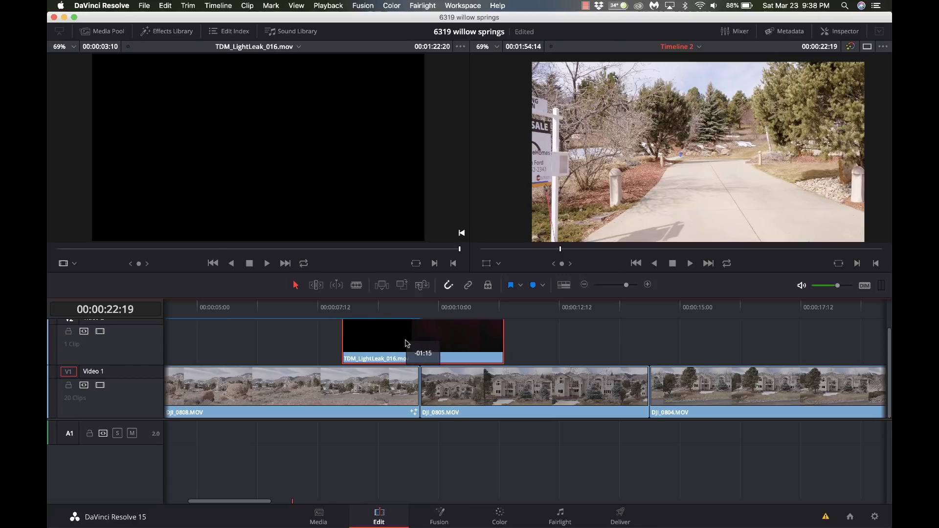
Check frames across the light leak overlap, from 00:00:08:16 back to 00:00:09:15
left_click(423, 310)
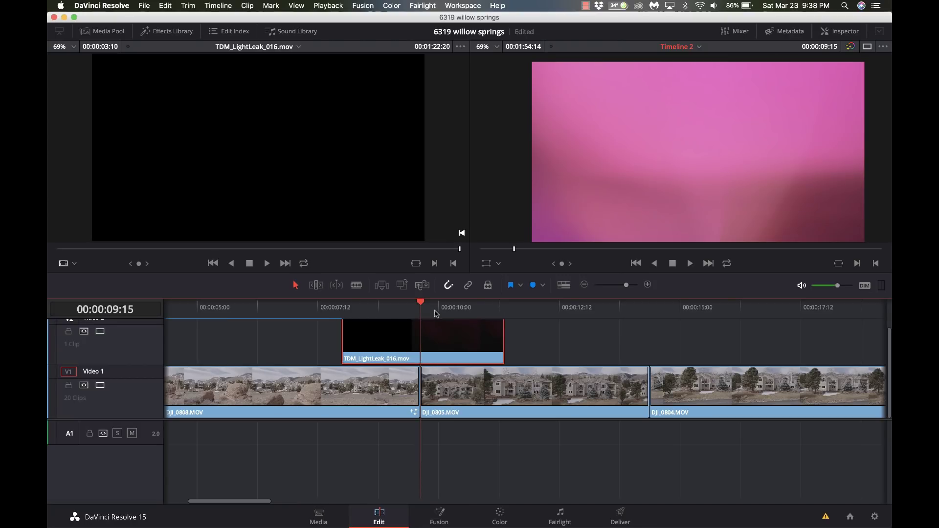
left_click(375, 315)
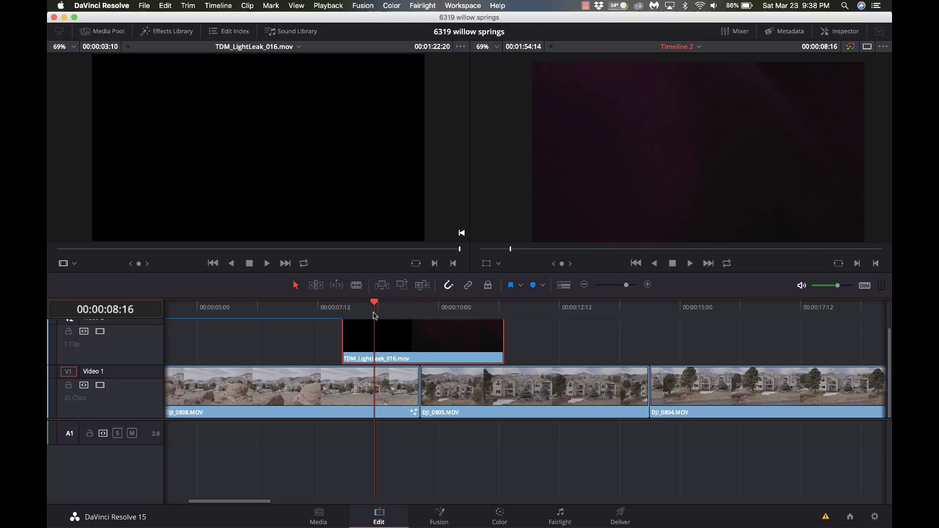
left_click(483, 308)
left_click(419, 311)
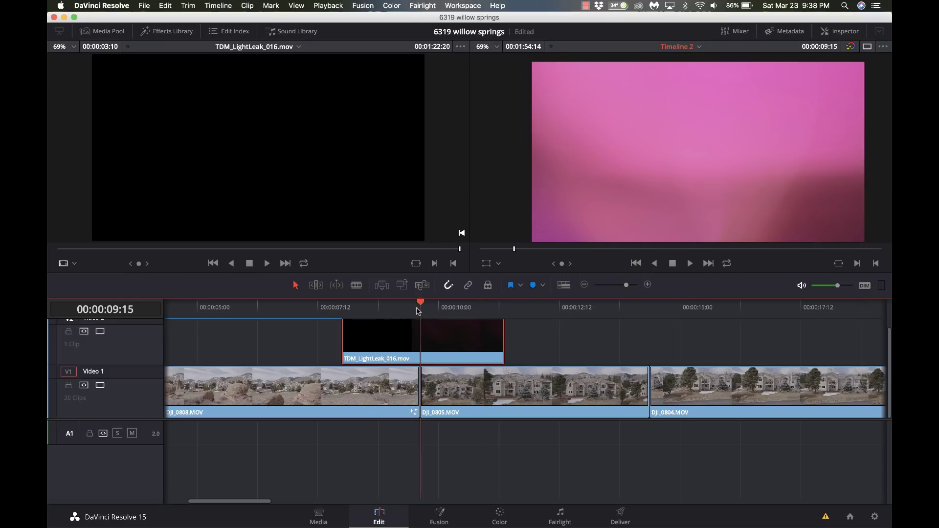
On the Color page, try and undo an offset shift, then raise temperature to 3240
left_click(501, 516)
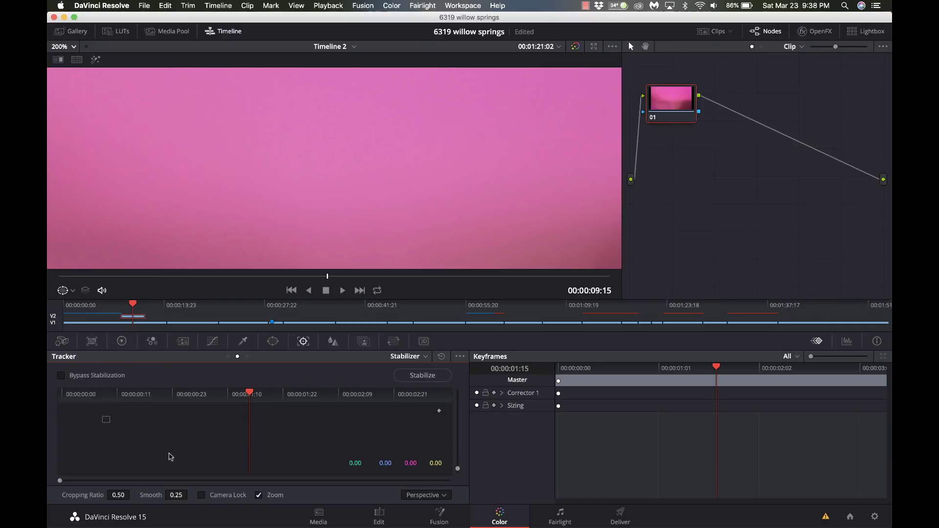
left_click(122, 340)
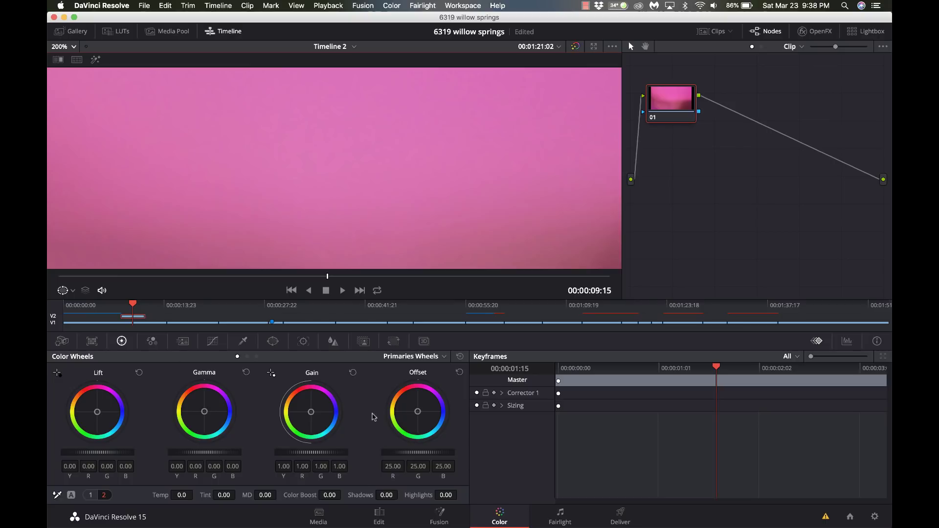
mouse_move(418, 414)
left_mouse_down()
mouse_move(397, 402)
mouse_move(413, 409)
left_mouse_up()
left_click(459, 372)
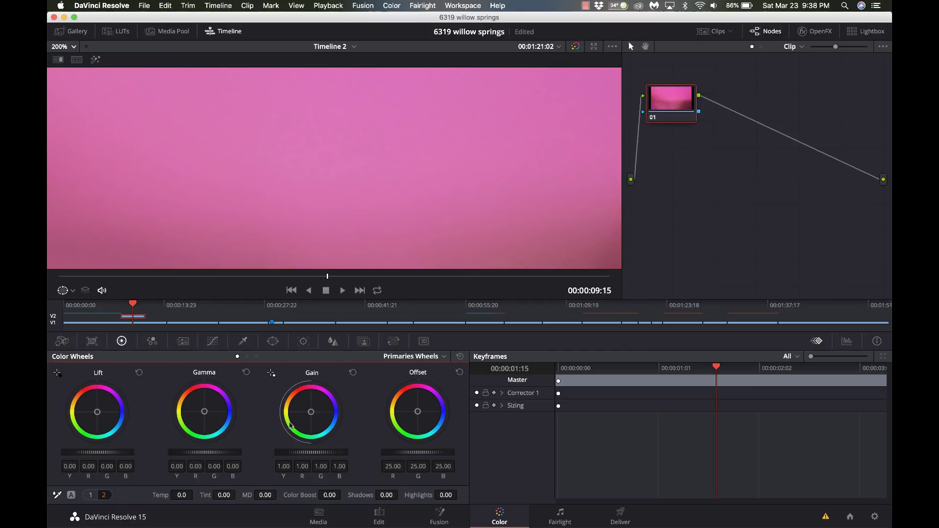
left_click_drag(158, 496, 195, 495)
Play back the warmer grade, then reset node 01's grade to restore the light leak's pink
key("space")
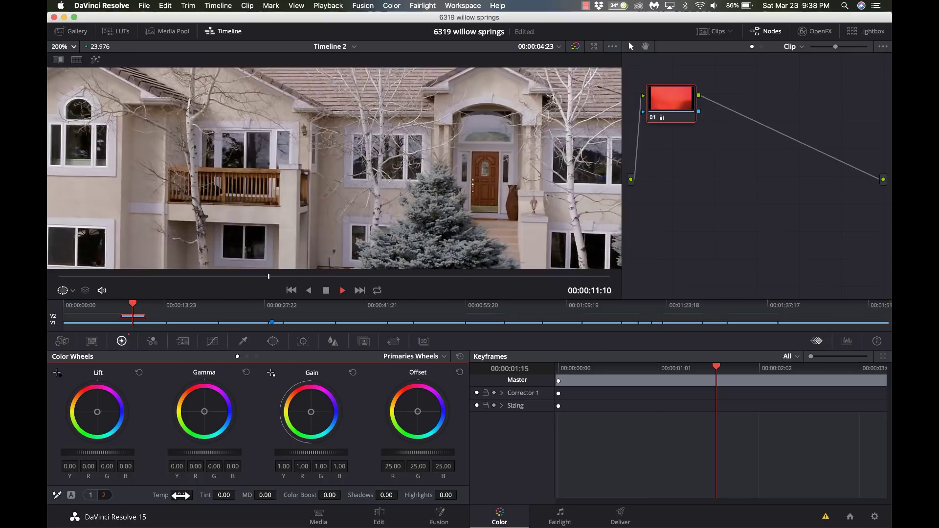
key("space")
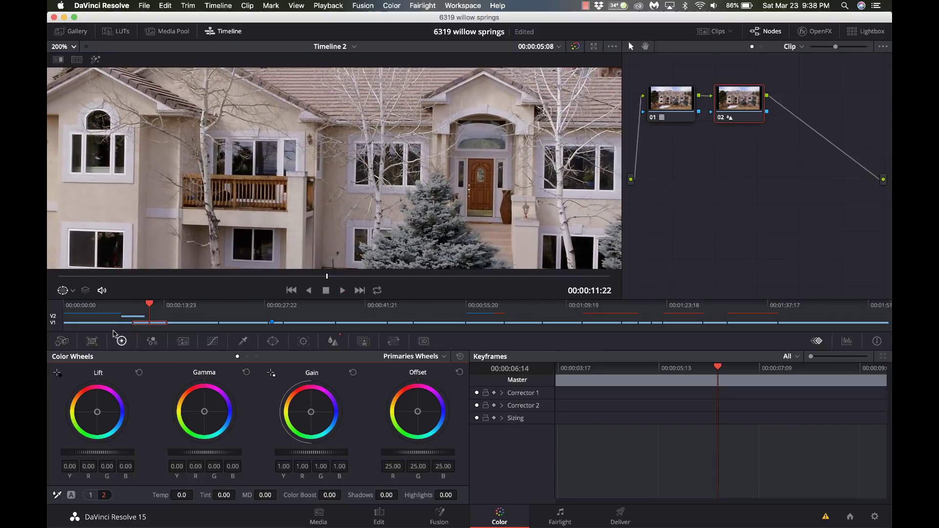
left_click(121, 320)
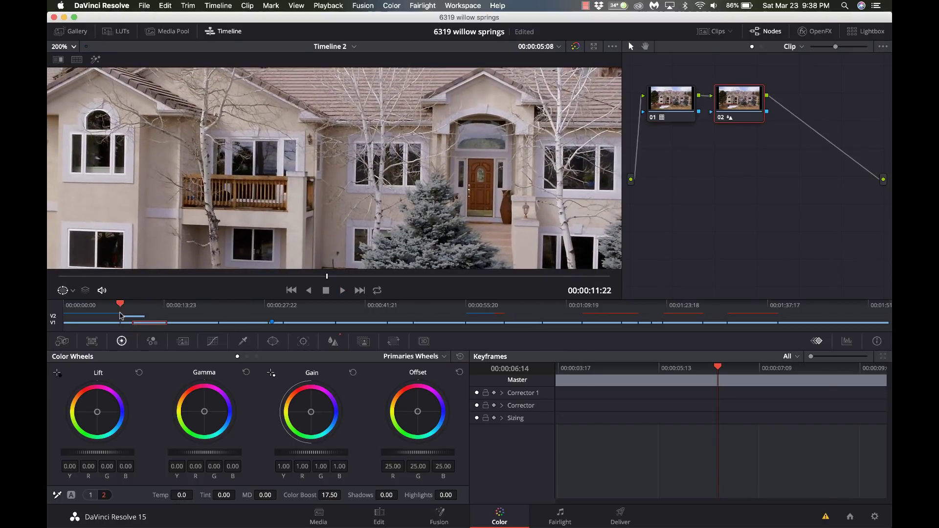
key("space")
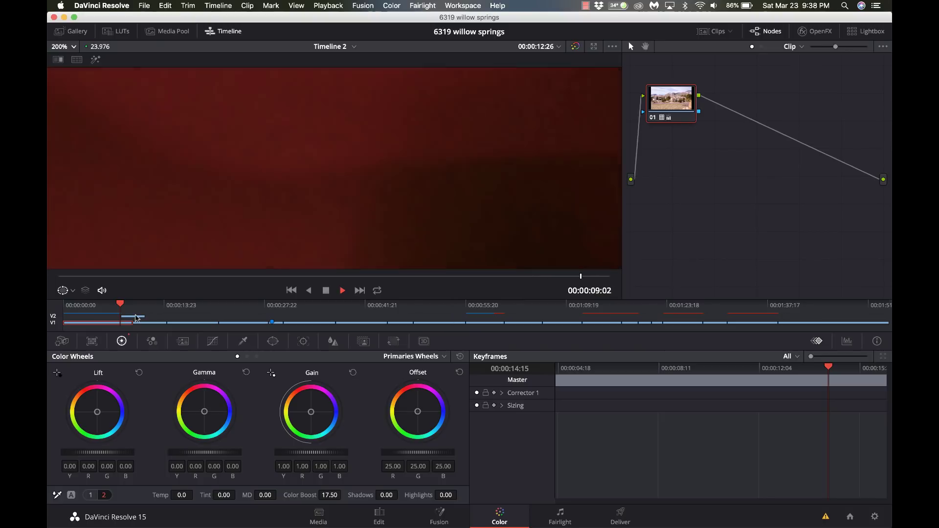
key("space")
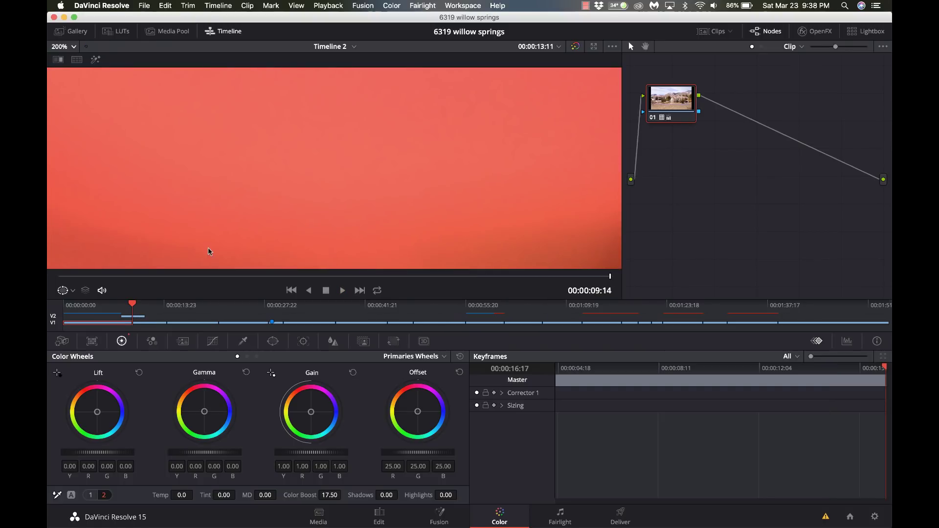
right_click(661, 104)
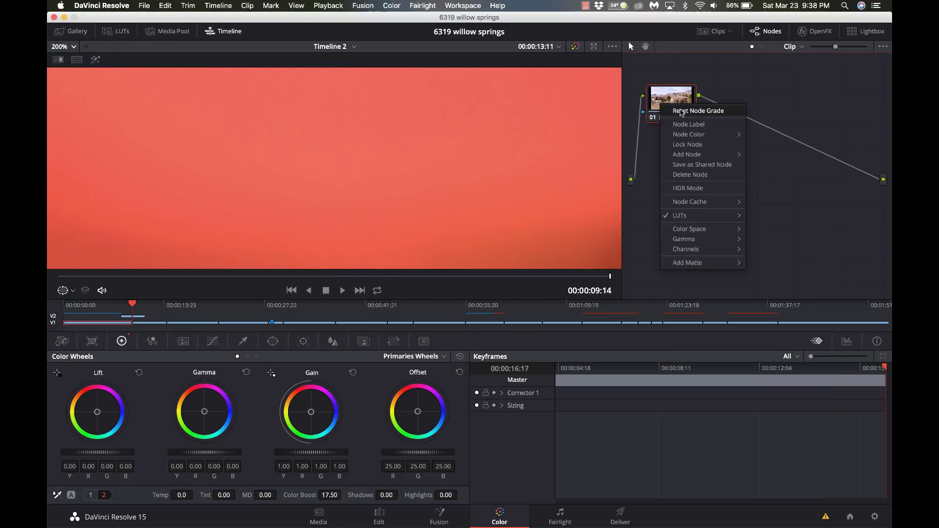
left_click(681, 111)
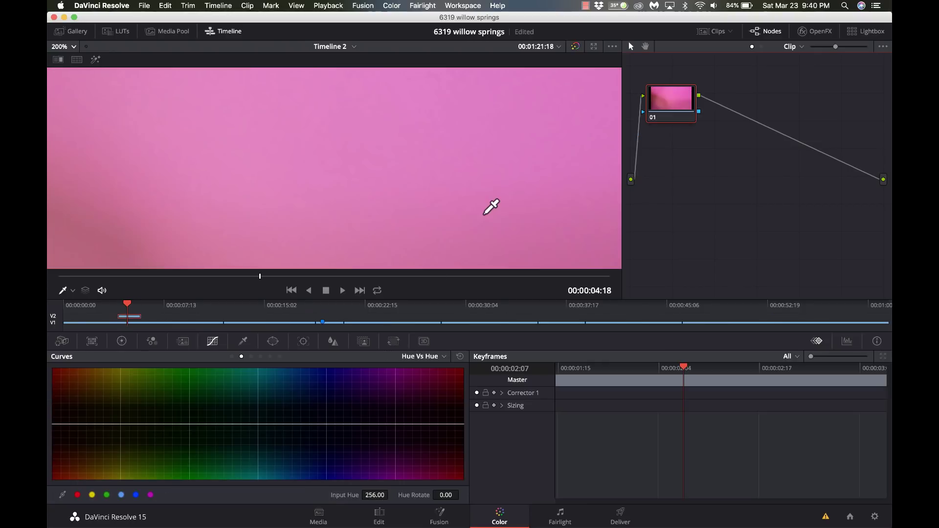
left_click(491, 206)
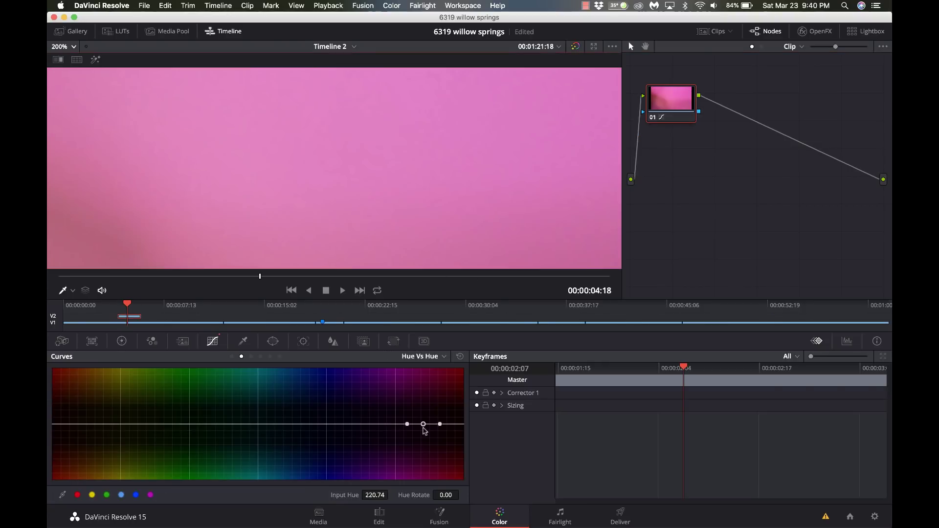
left_click_drag(423, 429, 425, 449)
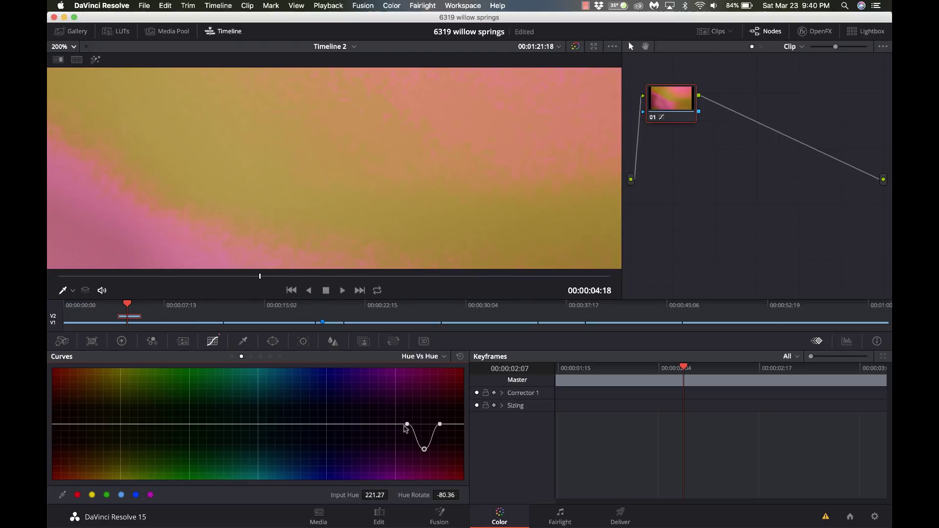
left_click(114, 225)
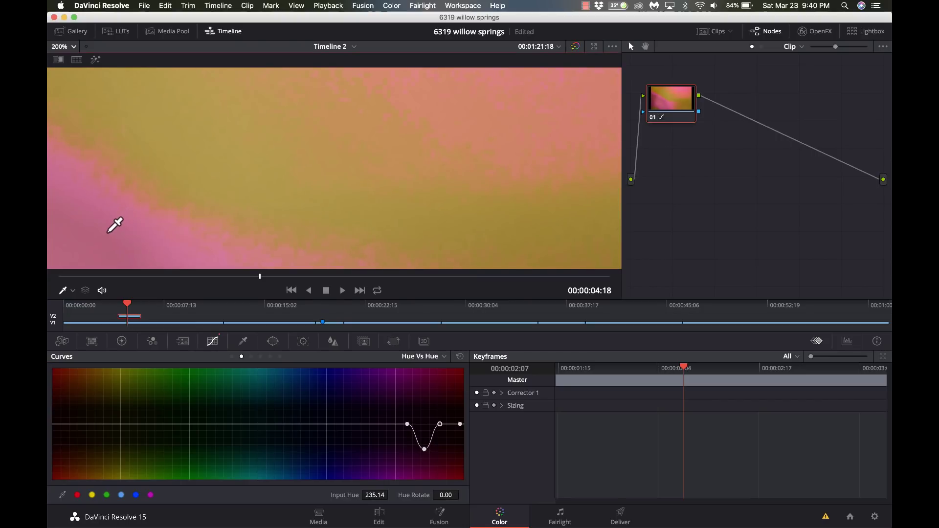
left_click_drag(440, 424, 476, 434)
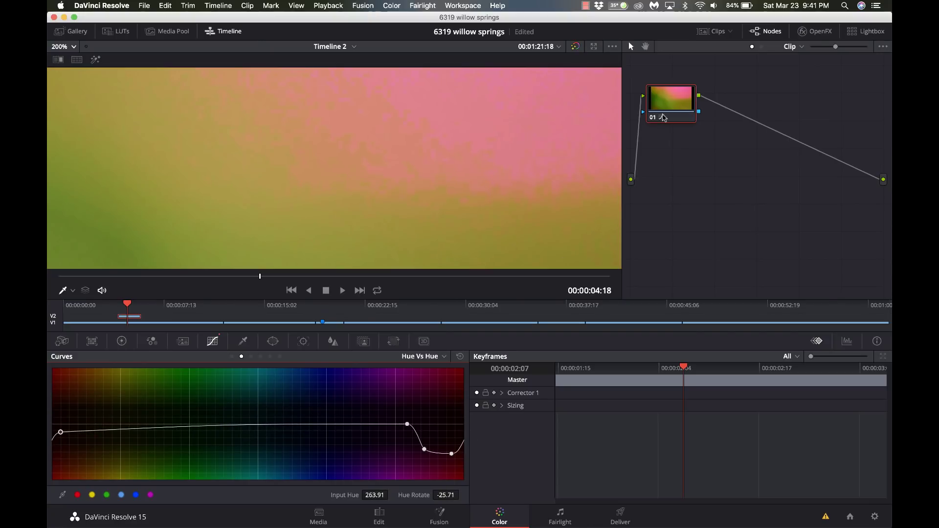
right_click(664, 117)
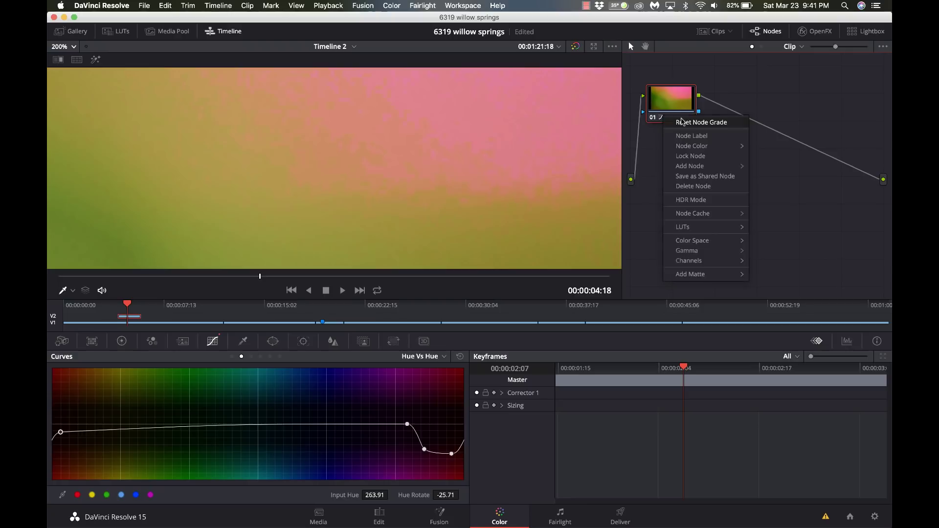
left_click(682, 122)
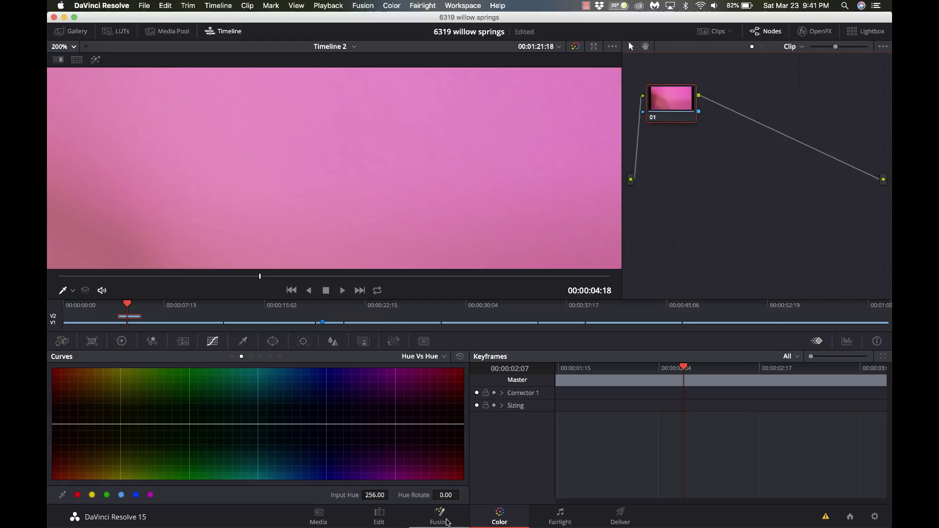
Raise the light leak's Temp to 2750 in Color Wheels, preview it, and return to the Edit page
left_click(122, 341)
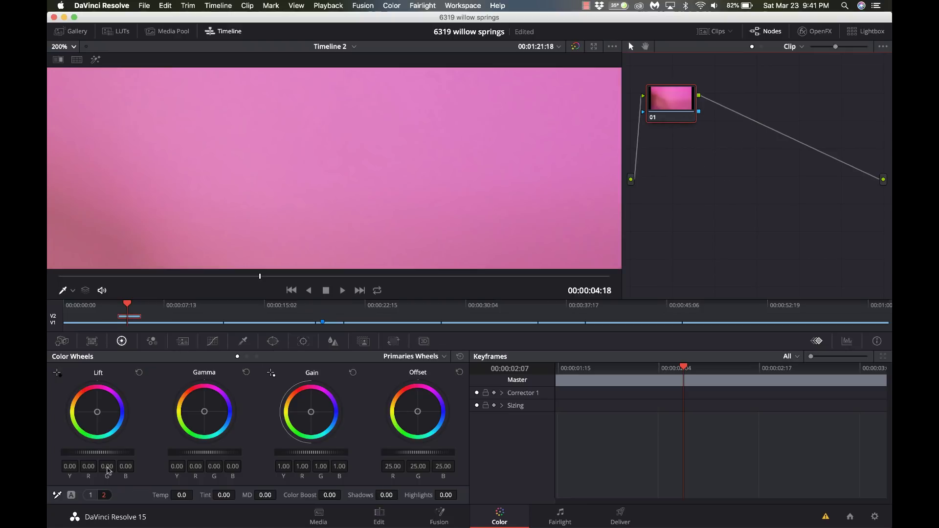
left_click_drag(184, 495, 196, 494)
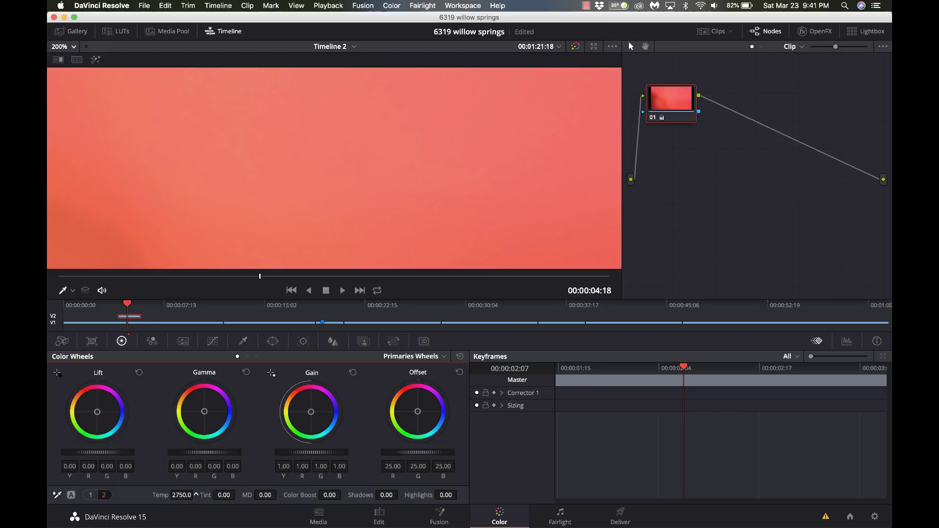
left_click(60, 276)
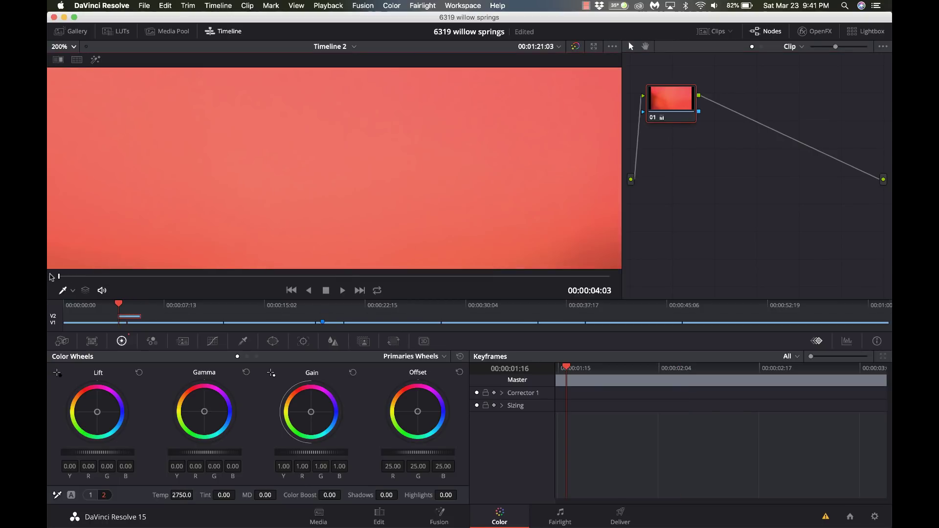
key("space")
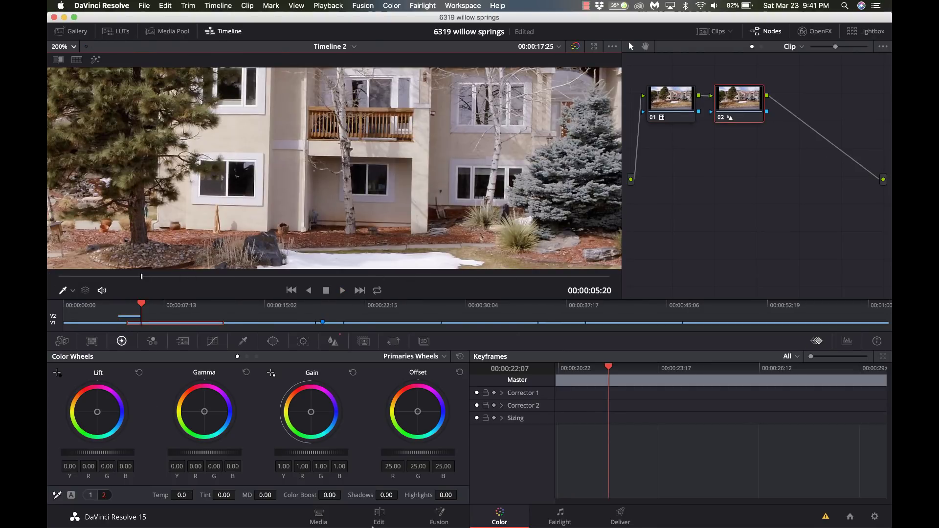
left_click(379, 516)
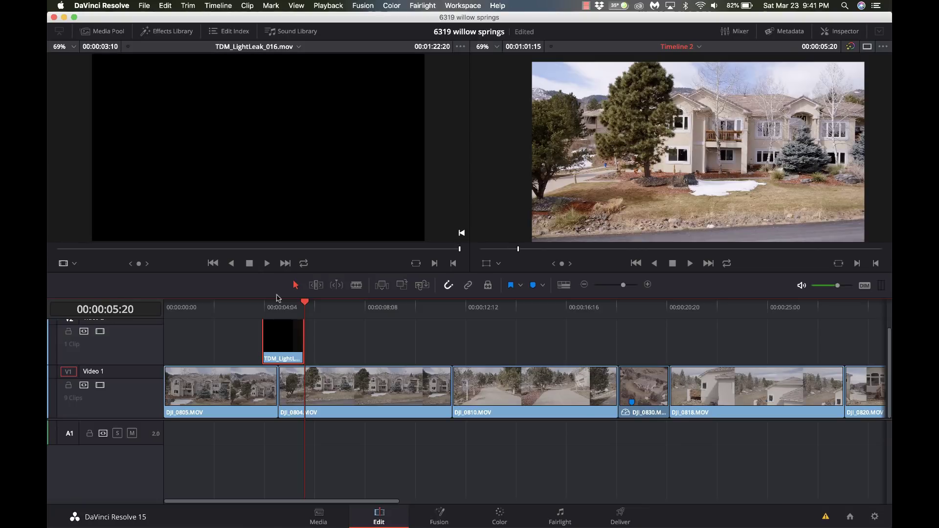
Play through the Video 2 light leak from its first frame
left_click(269, 305)
key("space")
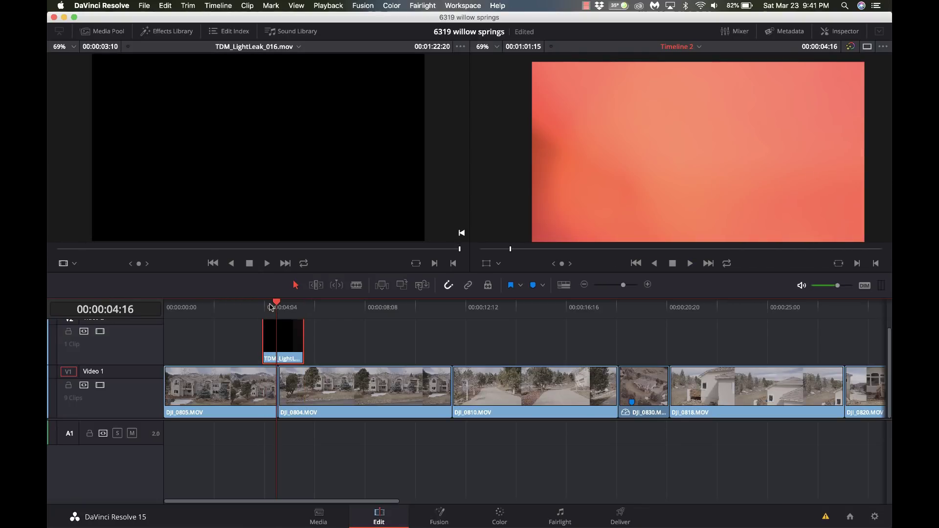
left_click(269, 305)
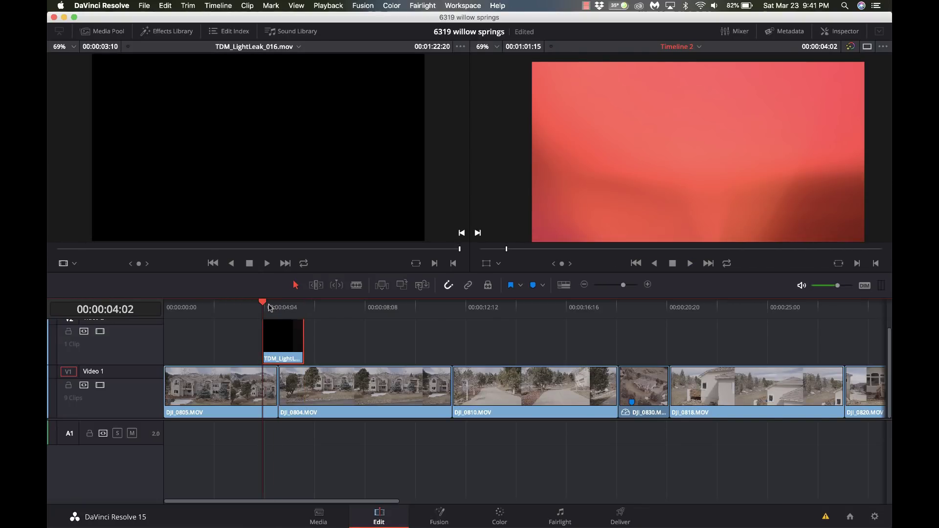
Set the light leak's composite mode to Add and play it back over the house footage
left_click(846, 34)
left_click(812, 82)
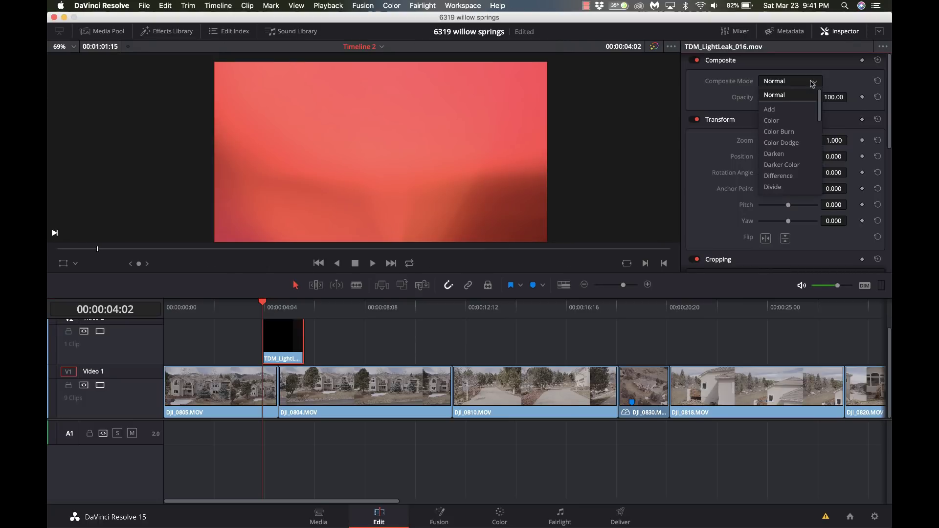
left_click(796, 109)
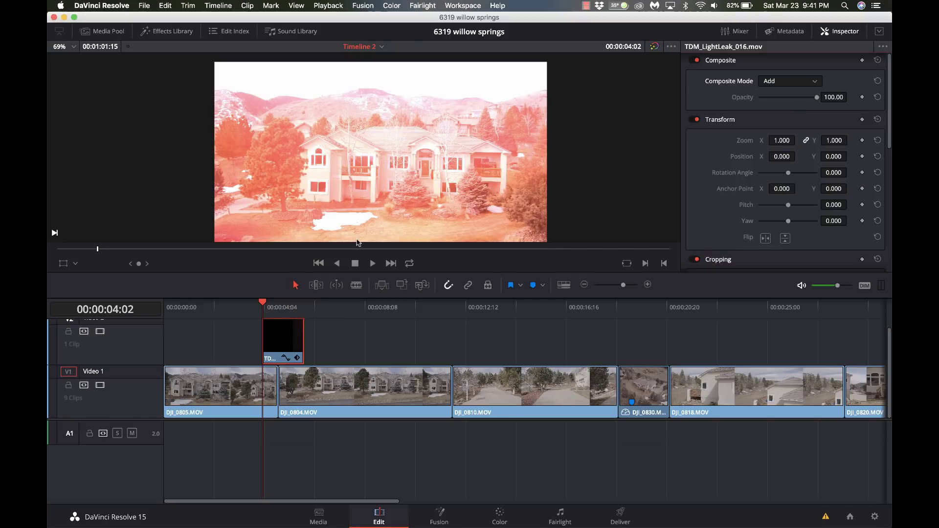
left_click(293, 309)
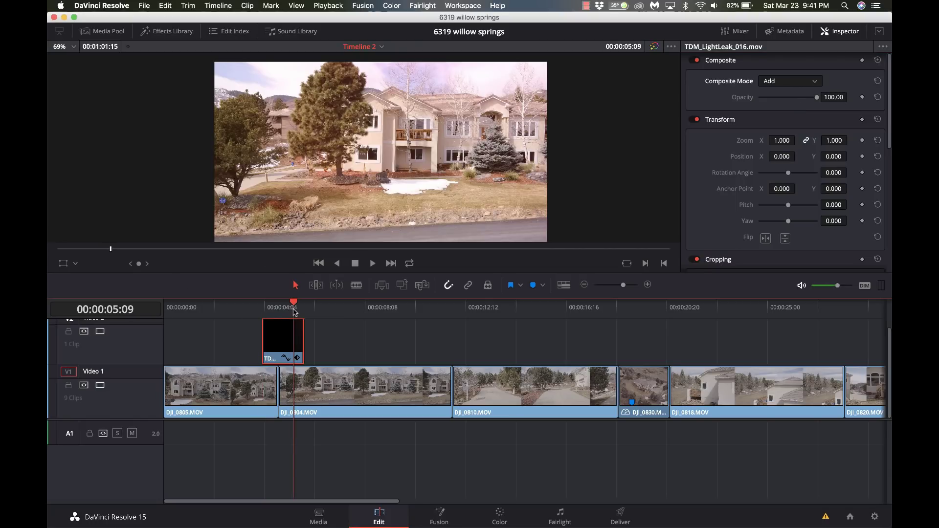
left_click(262, 308)
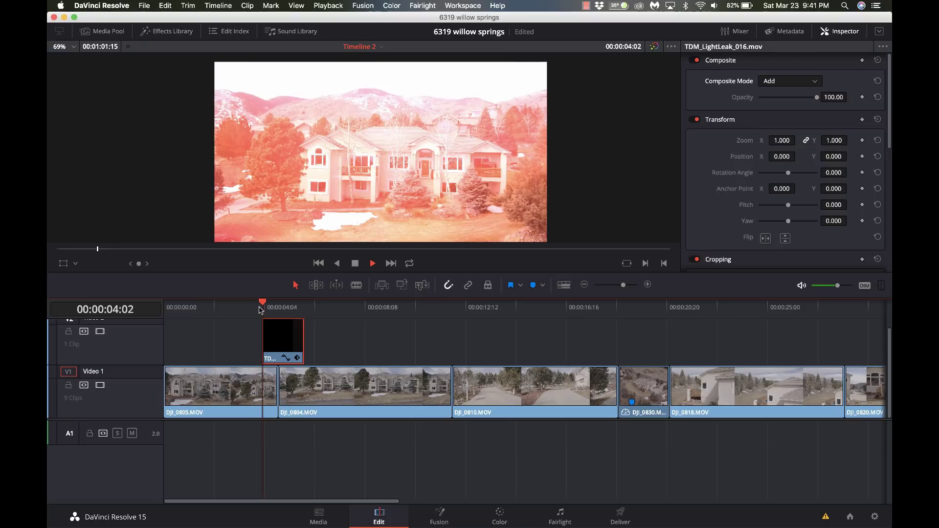
key("space")
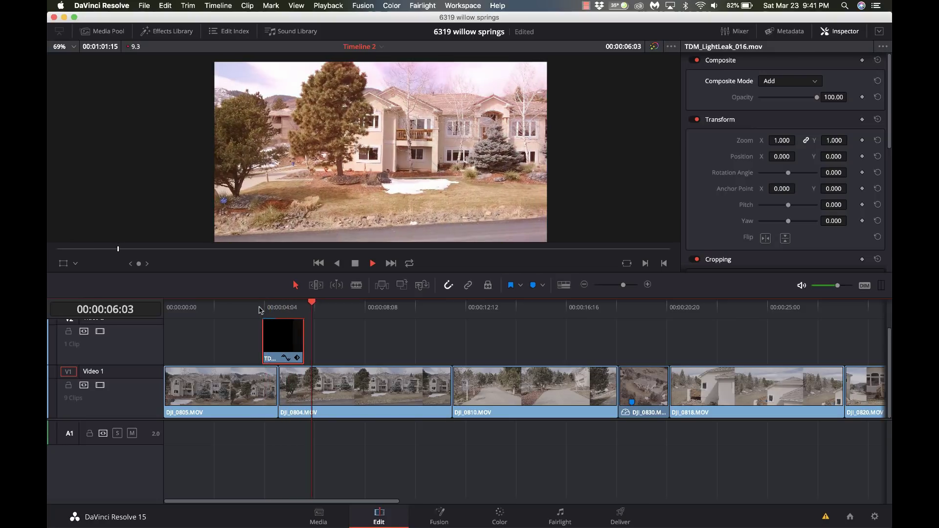
key("space")
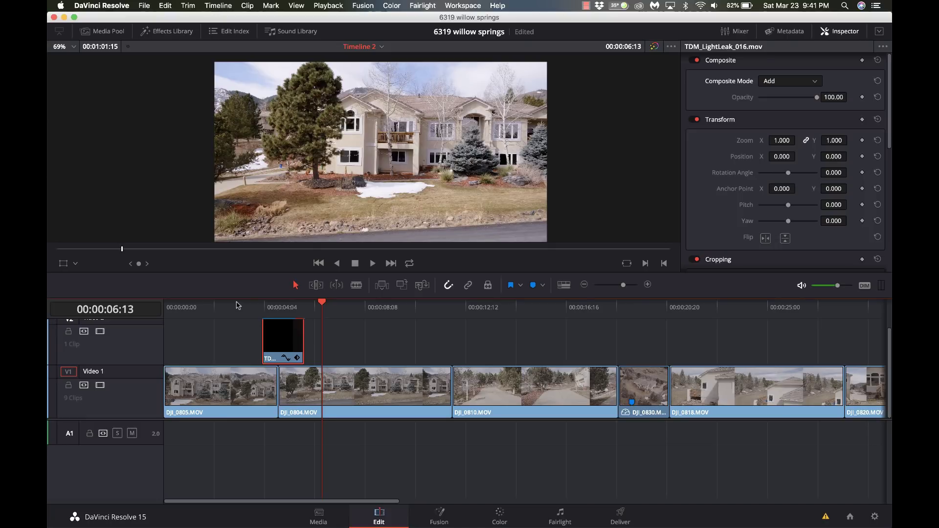
Review the Add-blended light-leak transition from just before it through its first frames
left_click(237, 305)
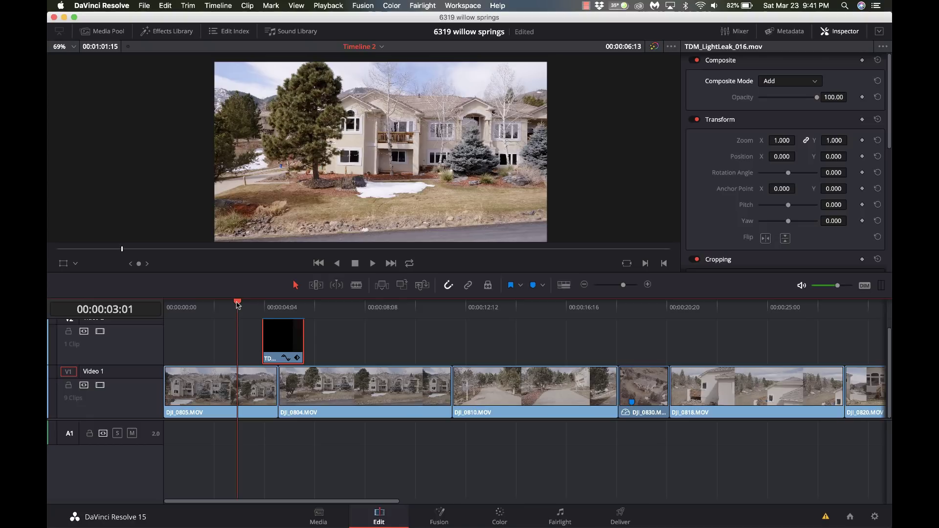
key("space")
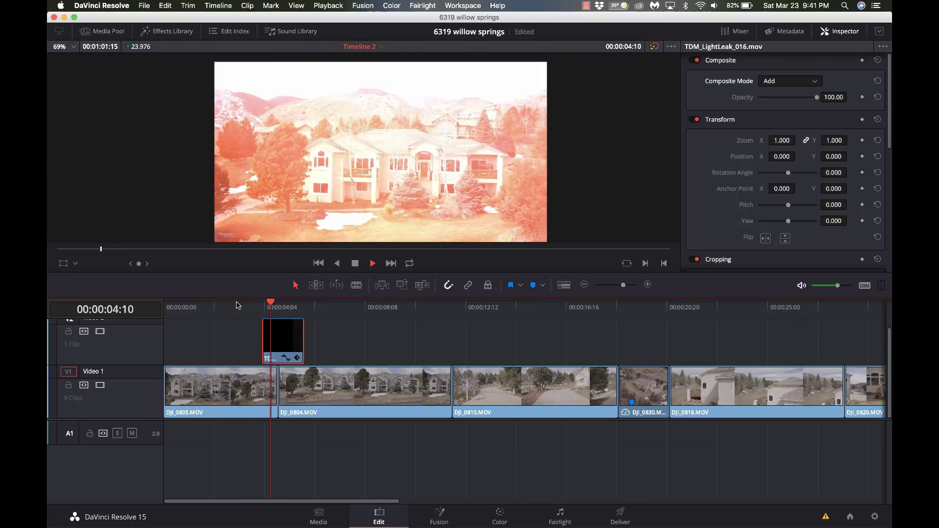
key("space")
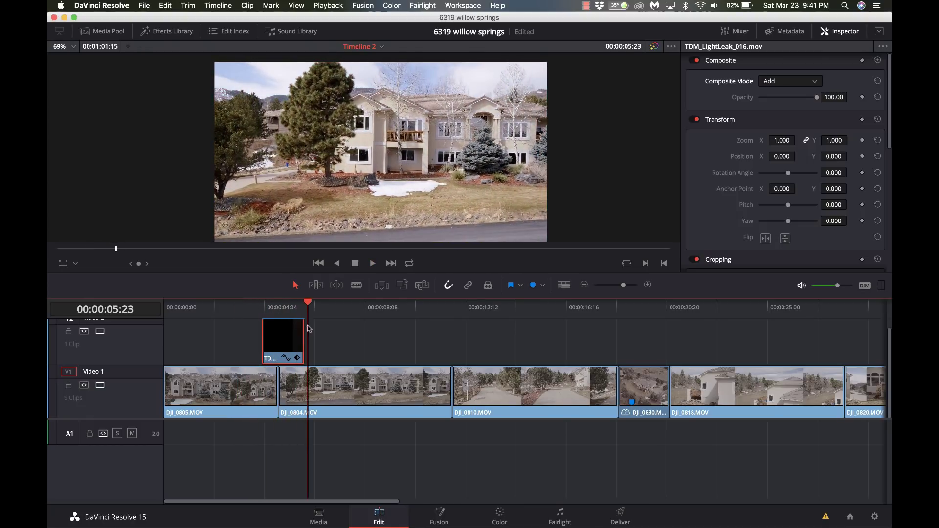
left_click(283, 303)
left_click(267, 305)
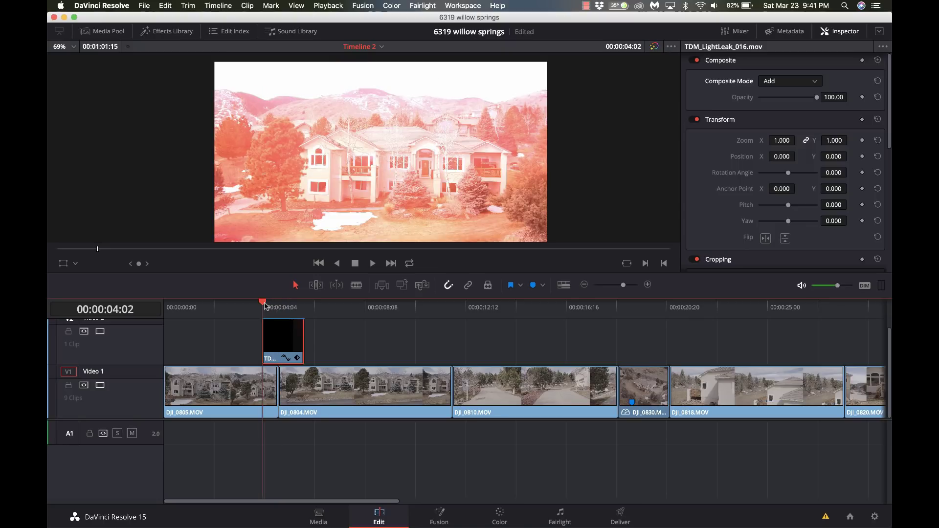
left_click(281, 304)
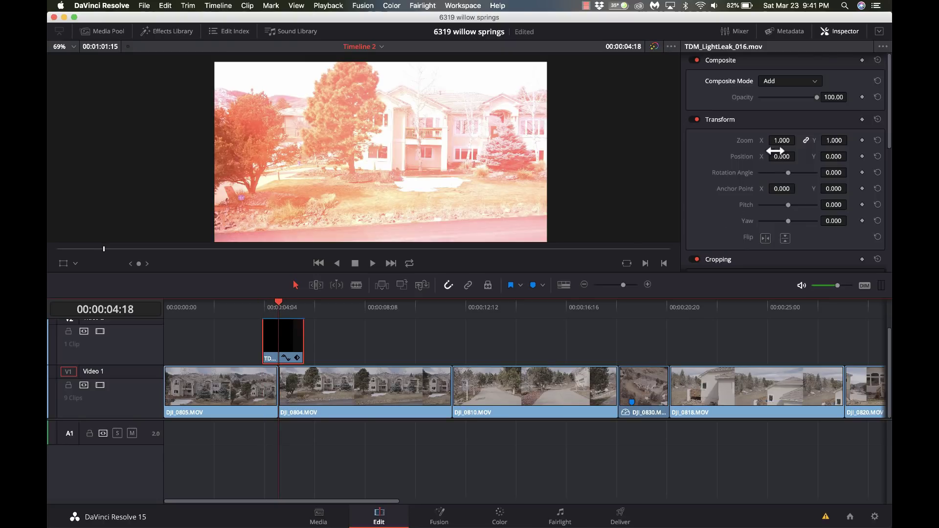
left_click(797, 82)
Switch the light leak's composite mode to Screen and play it back to check the blend
scroll(797, 142, "down", 5)
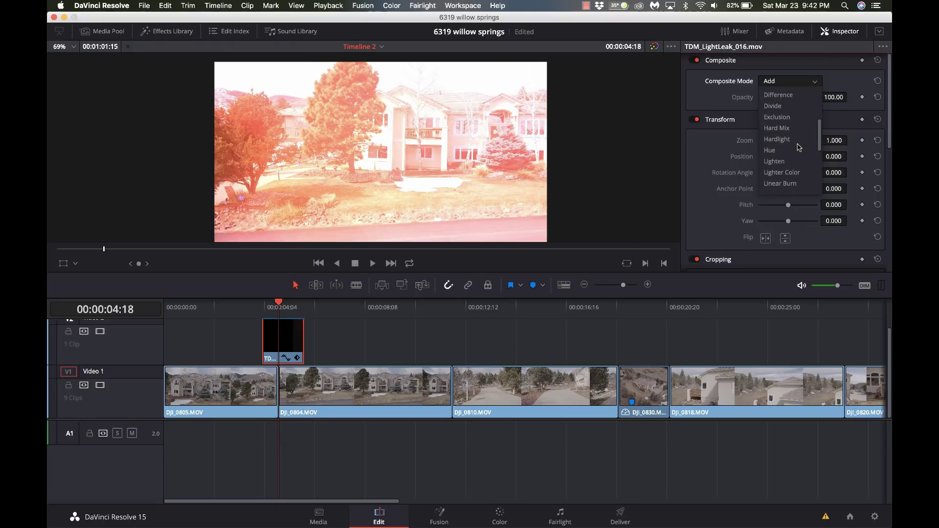
scroll(796, 147, "down", 3)
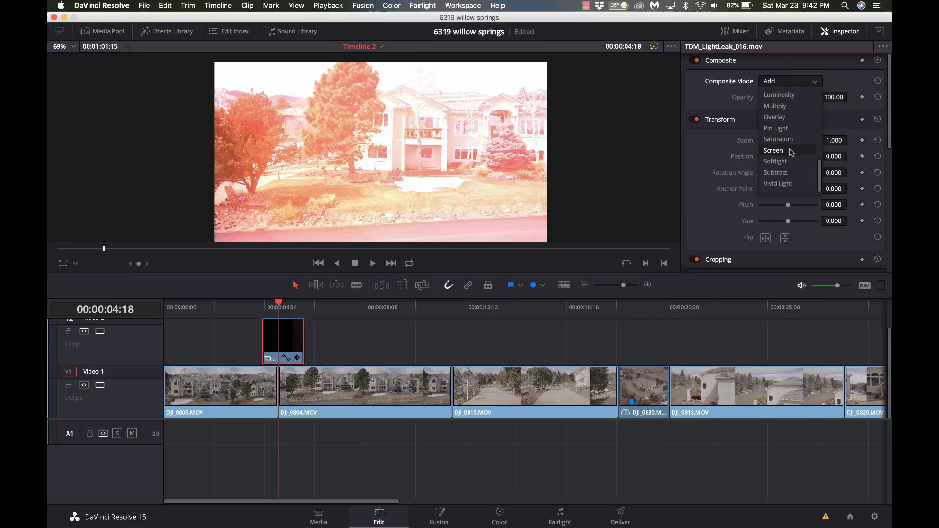
left_click(791, 152)
left_click(243, 305)
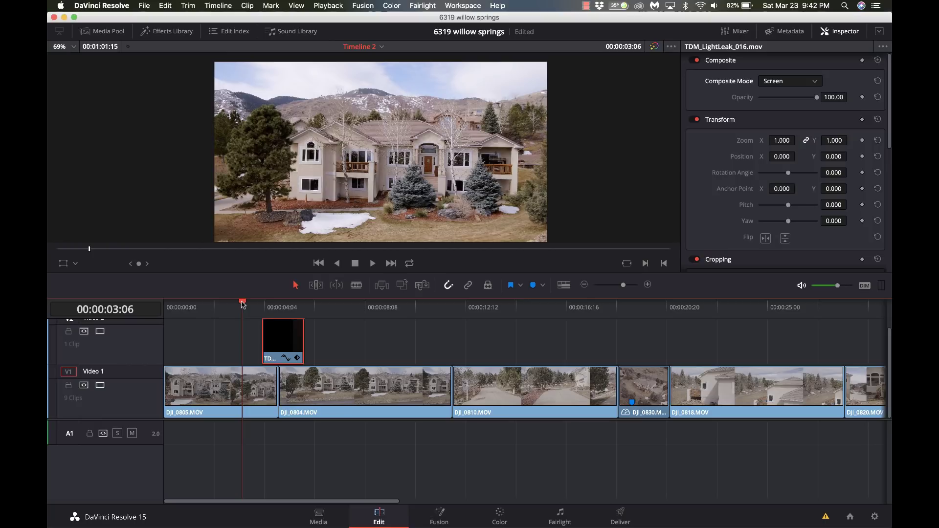
key("space")
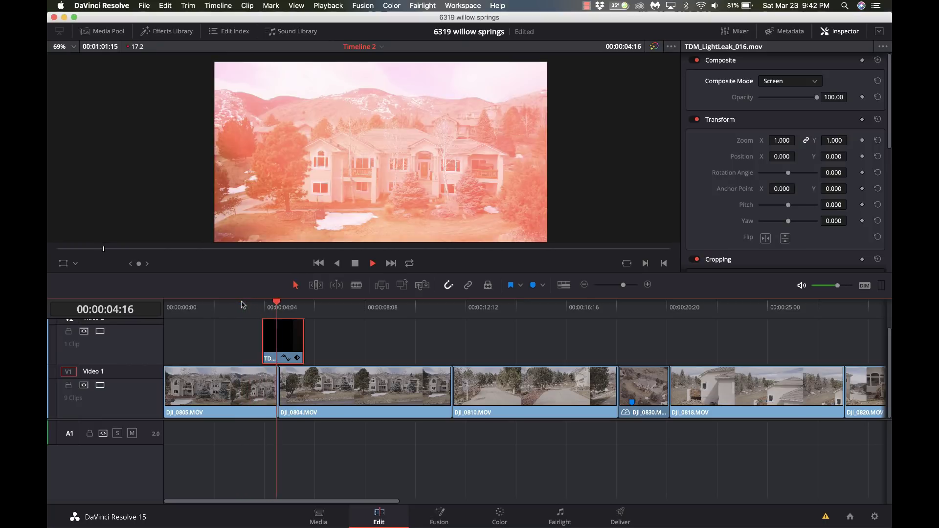
key("space")
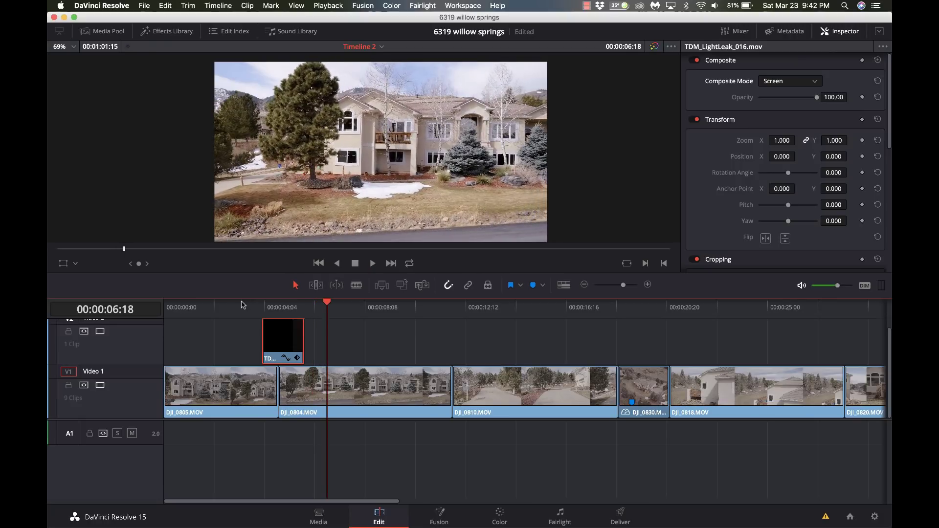
left_click(283, 305)
left_click(265, 302)
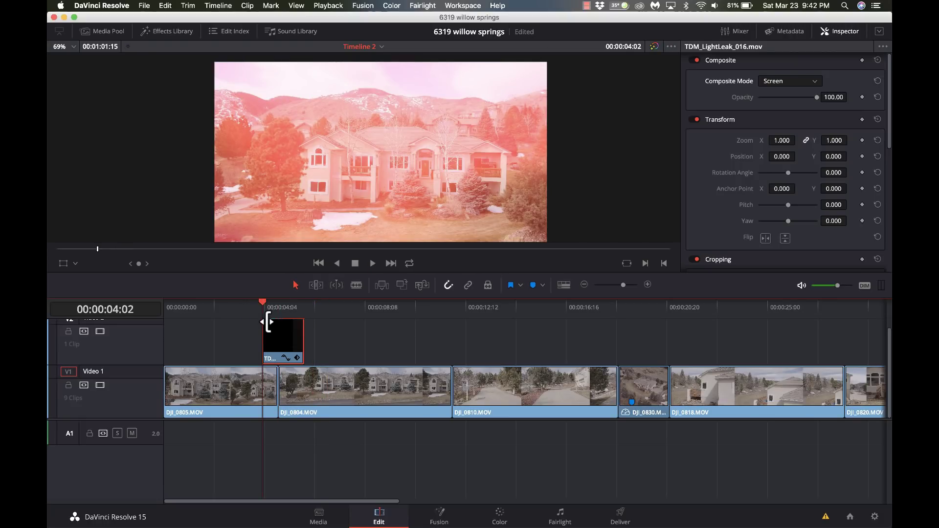
Save the project, zooming the timeline in around the light leak
key("super+s")
left_click(647, 285)
key("super+s")
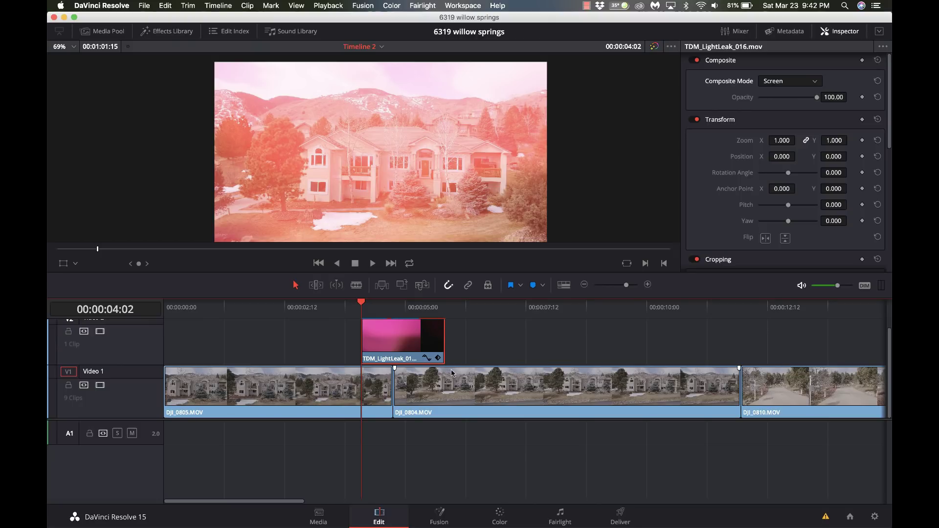
Trim the light-leak clip on Video 2 a little shorter at its end and start
scroll(452, 373, "up", 1)
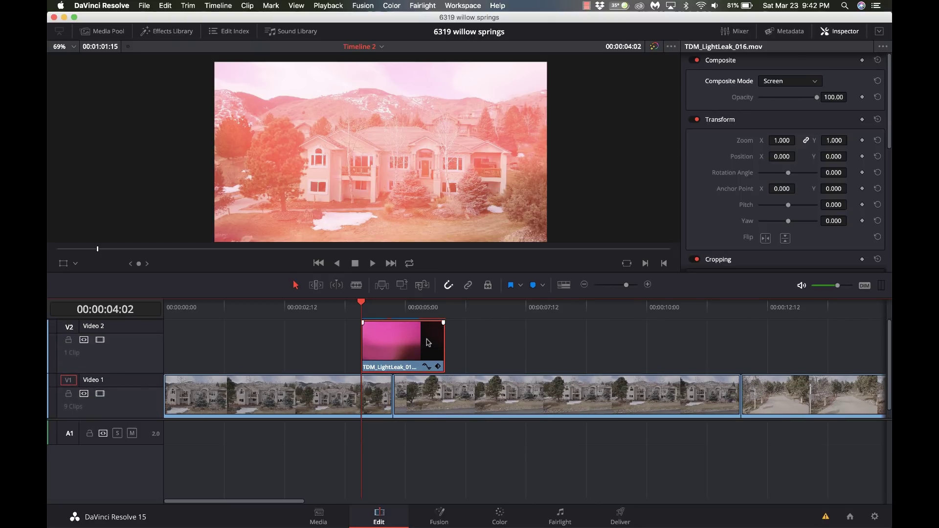
left_click_drag(443, 322, 432, 323)
left_click_drag(362, 323, 364, 323)
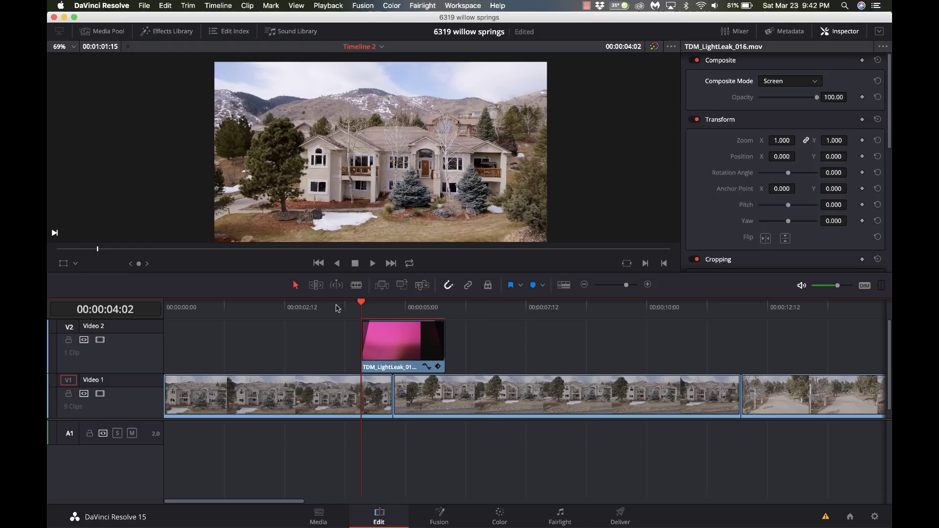
Play back the trimmed light-leak transition and park on a frame inside it
left_click(343, 307)
key("space")
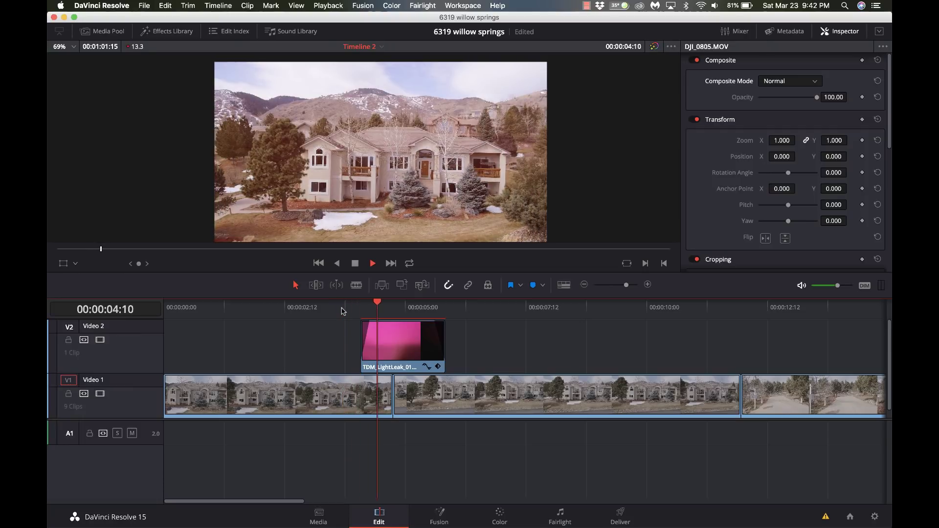
key("space")
left_click(397, 310)
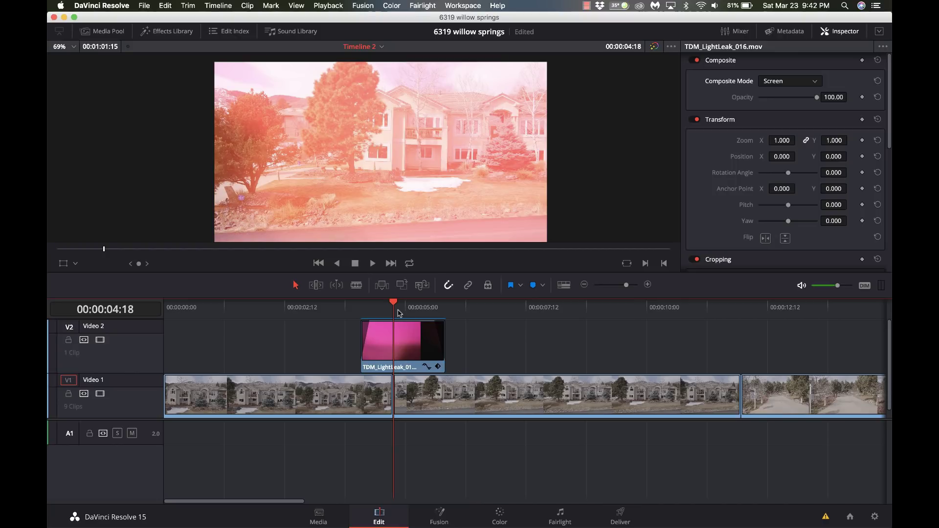
left_click(365, 308)
key("space")
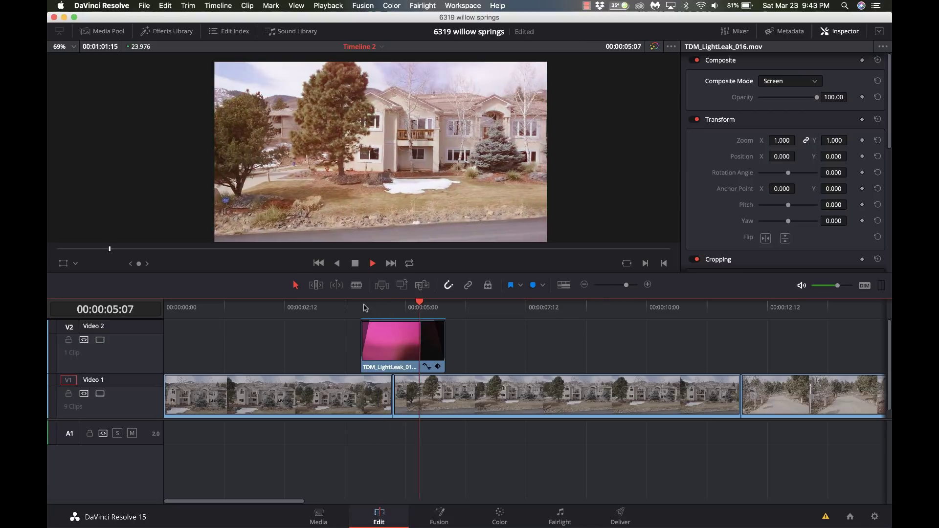
key("space")
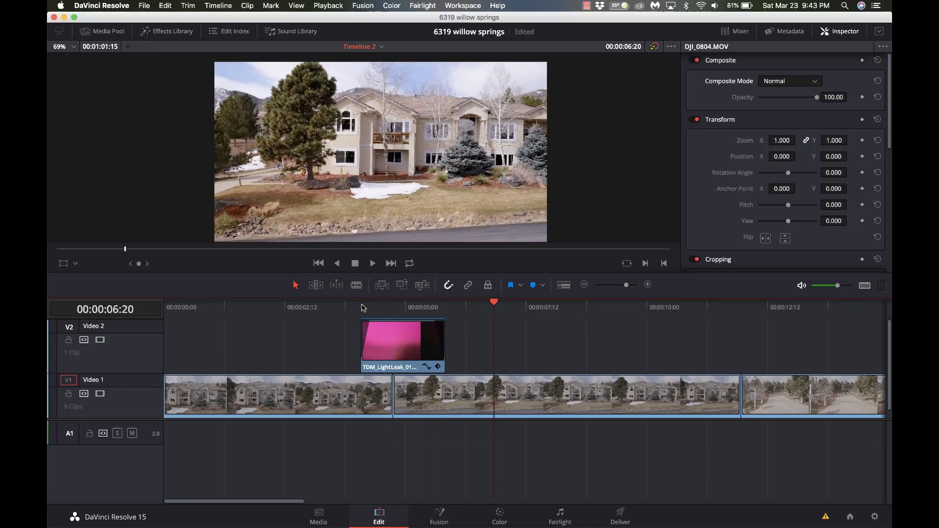
left_click(392, 307)
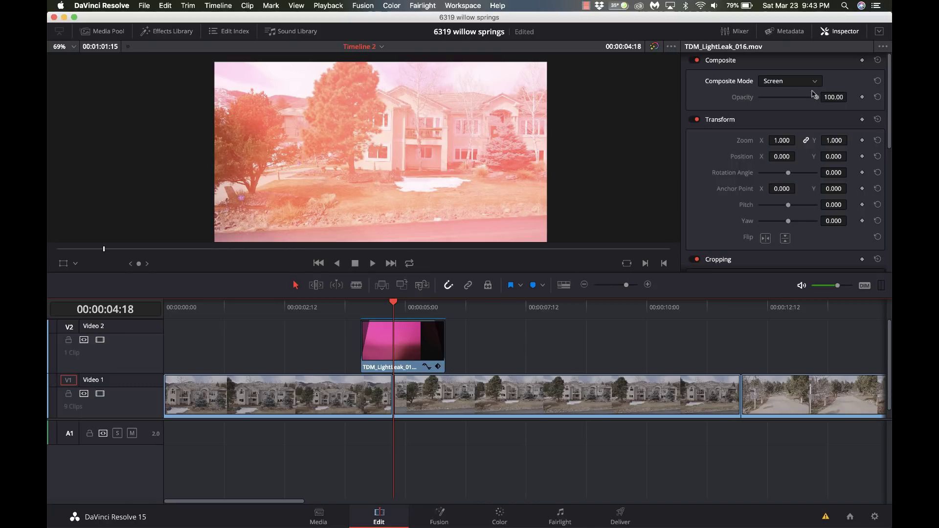
Lower the Screen-blended light leak's opacity to about 70.43
left_click_drag(815, 98, 794, 103)
left_click_drag(792, 100, 800, 103)
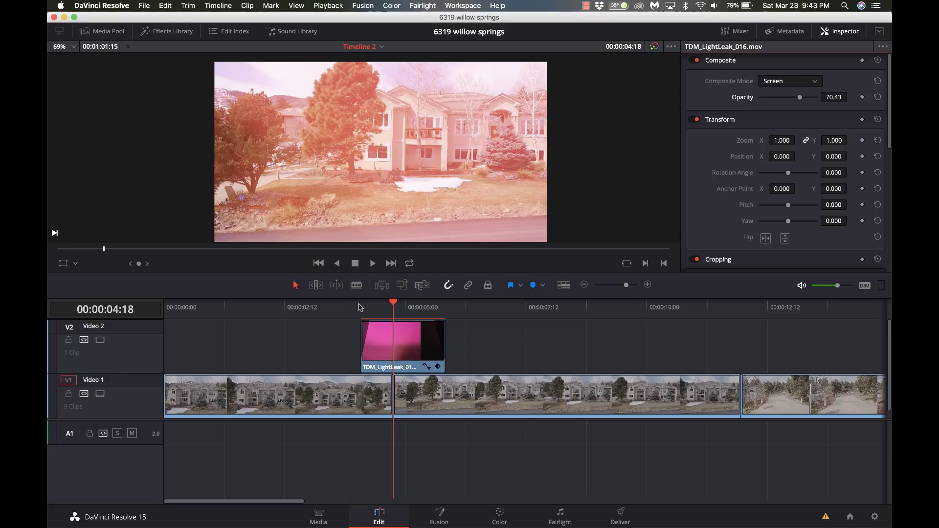
left_click(333, 308)
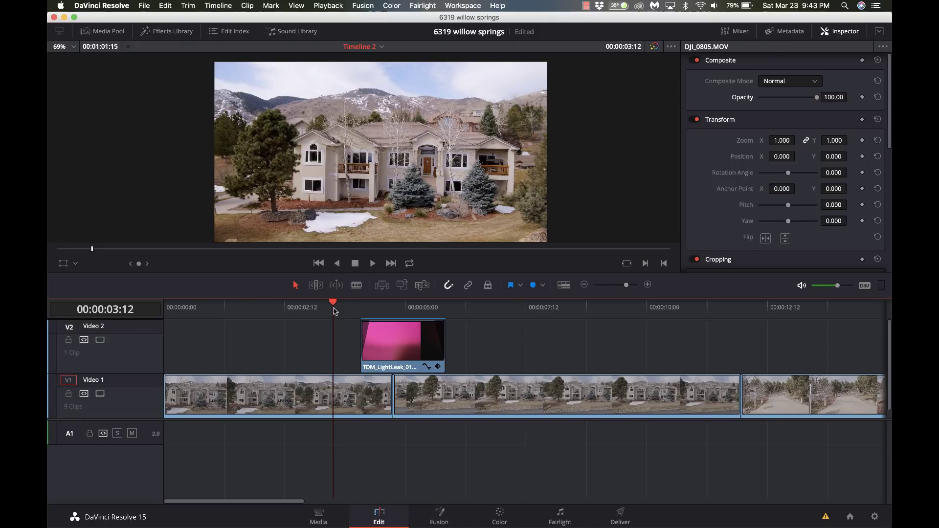
key("space")
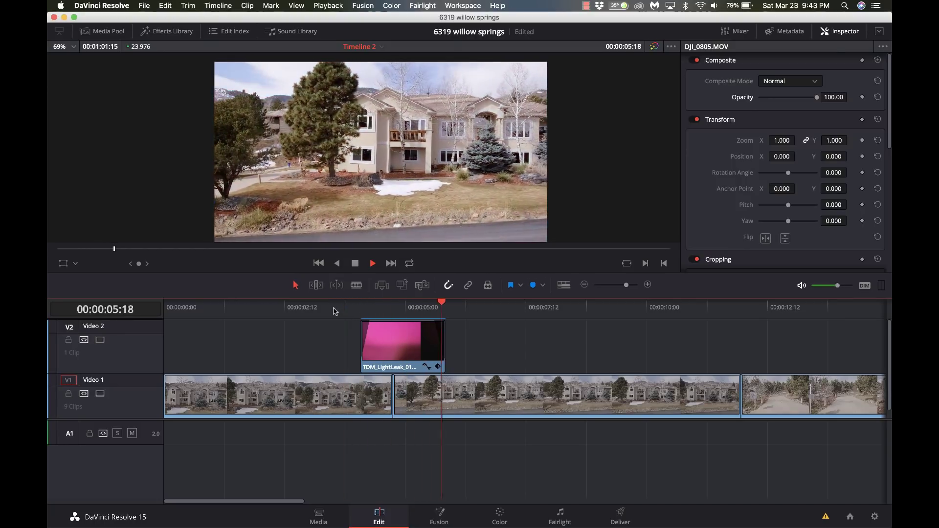
key("space")
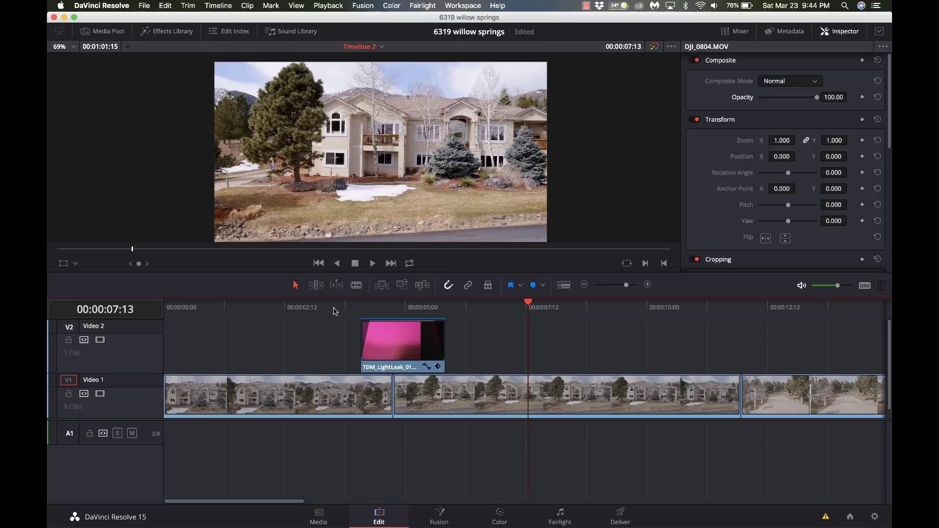
left_click(585, 6)
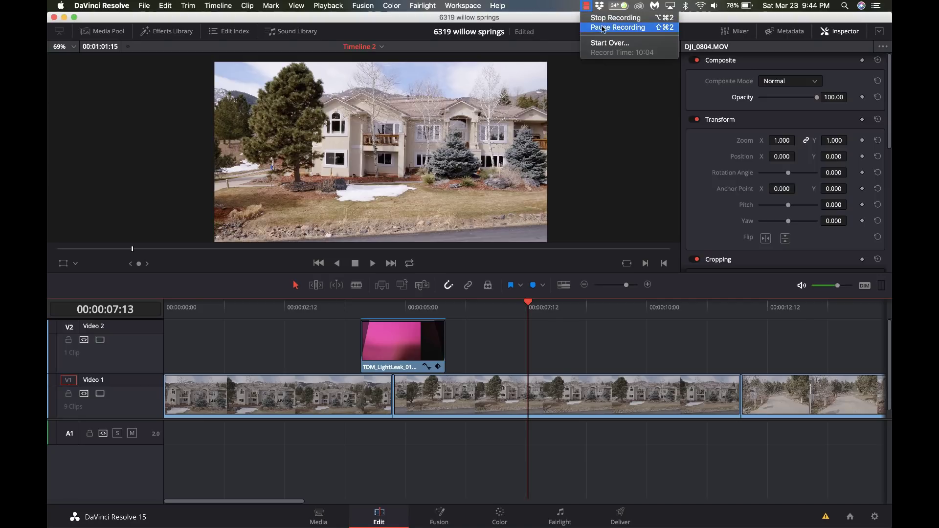
left_click(611, 18)
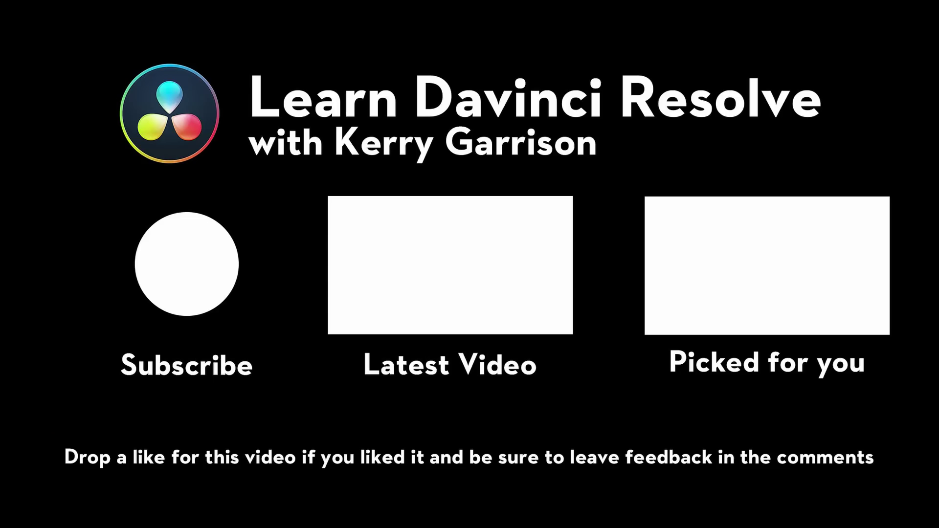